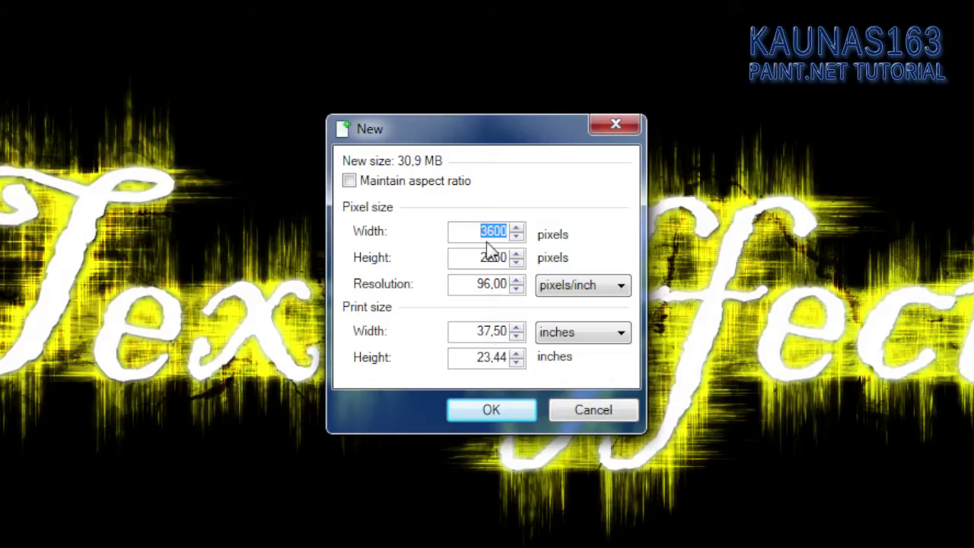
type("1200")
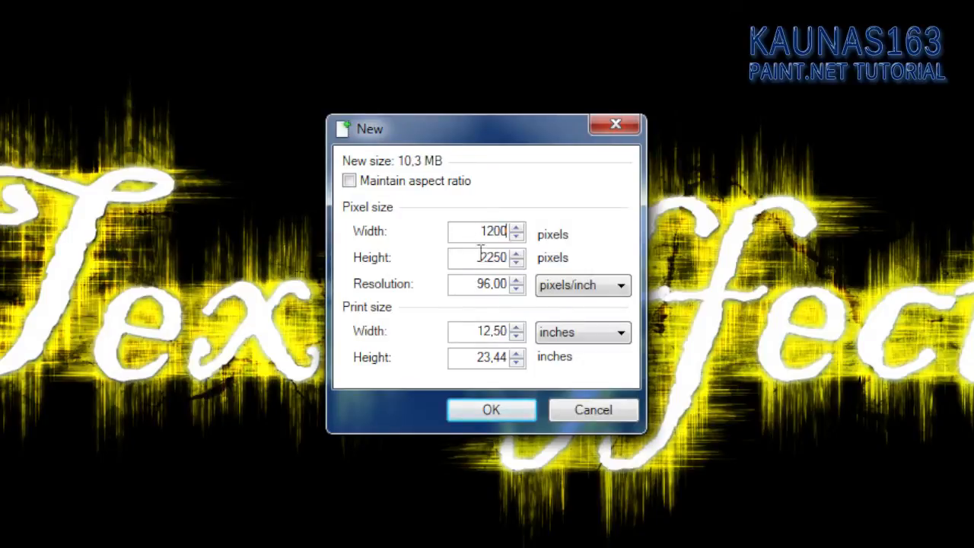
Create the 1200 × 800 image and flood-fill the canvas with solid black.
double_click(493, 258)
type("800")
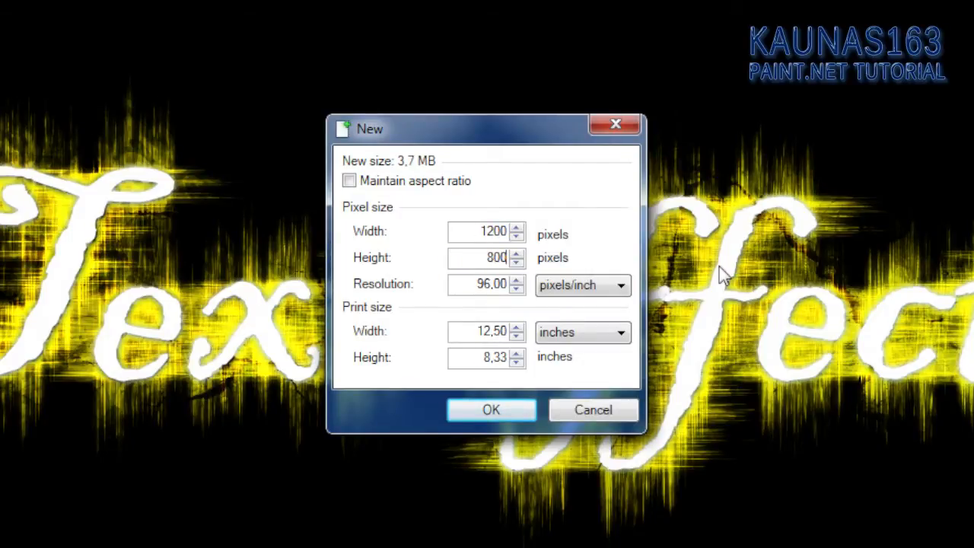
key("Return")
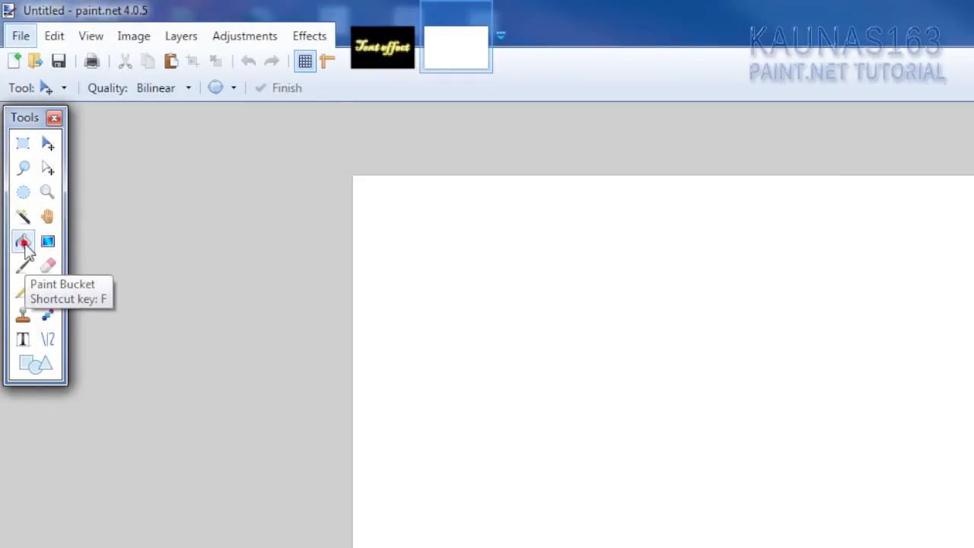
left_click(23, 242)
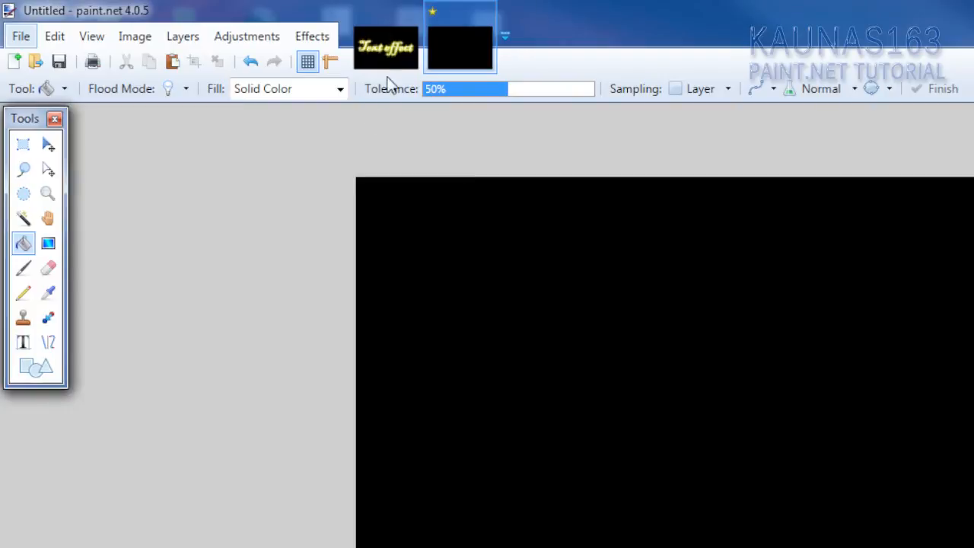
Compare against the afterglow text effect.png reference and return to the black image.
left_click(387, 49)
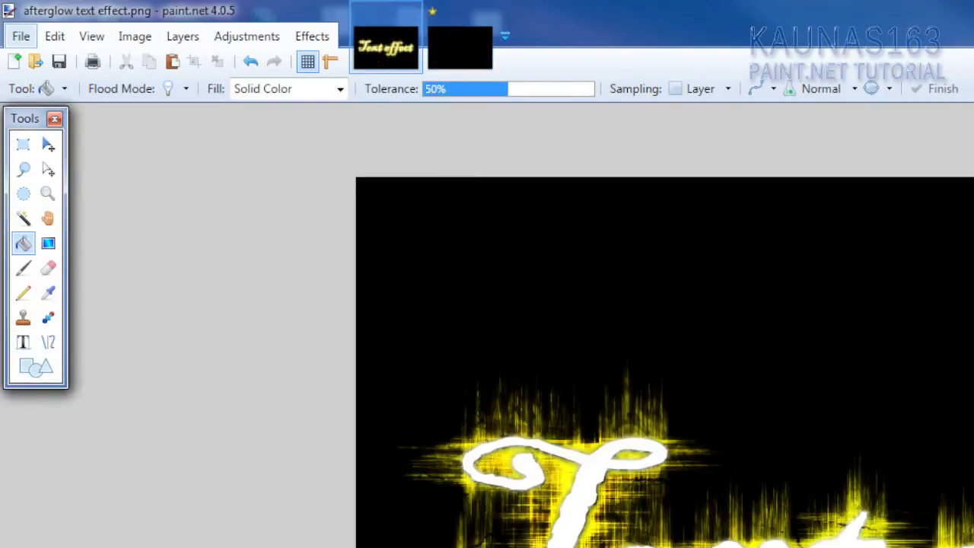
left_click(461, 47)
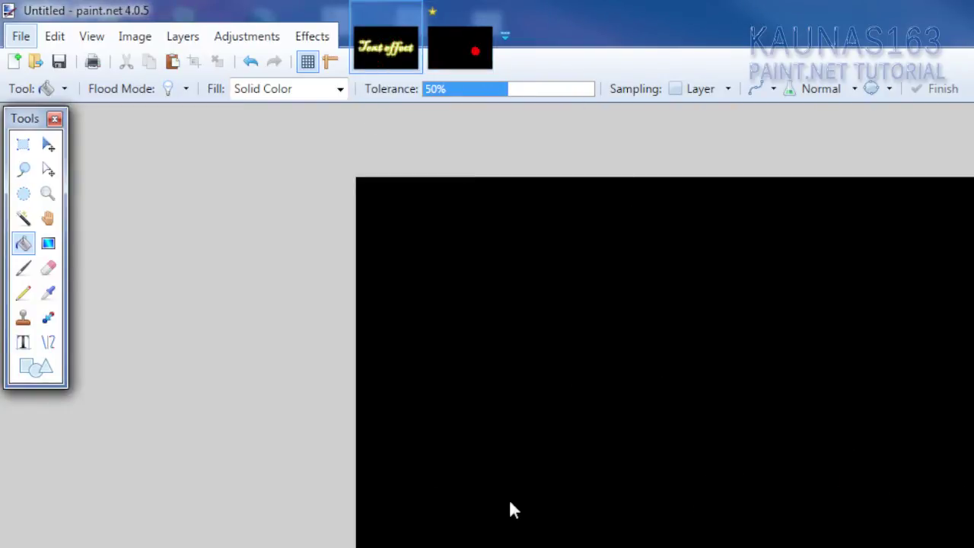
left_click(387, 47)
left_click(460, 47)
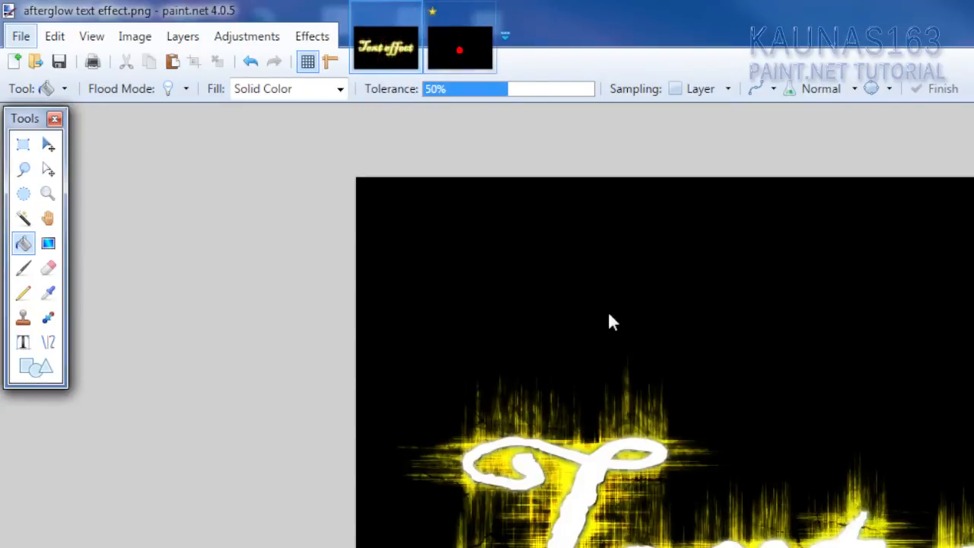
Write yellow 'Text effect' in Blackadder ITC at size 216 and nudge it up-right.
left_click(23, 343)
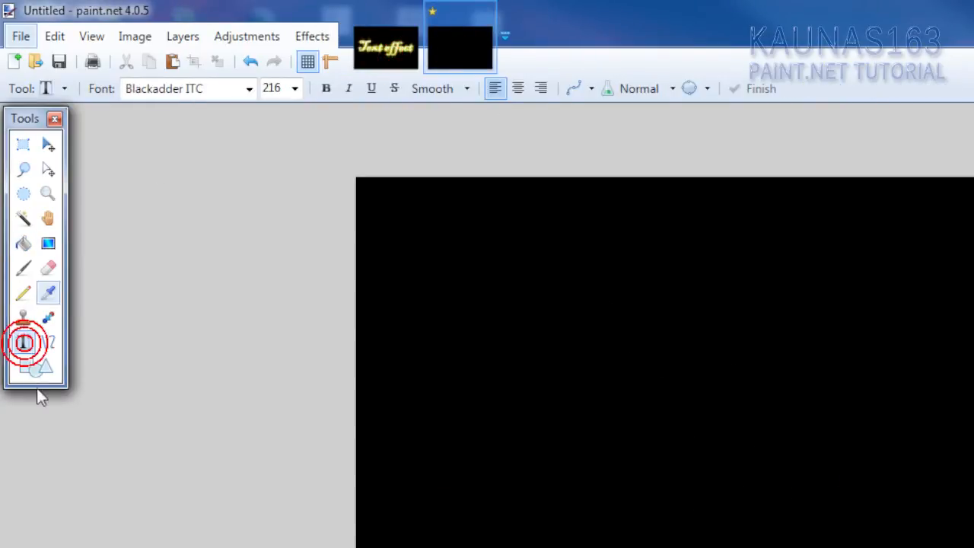
left_click(210, 91)
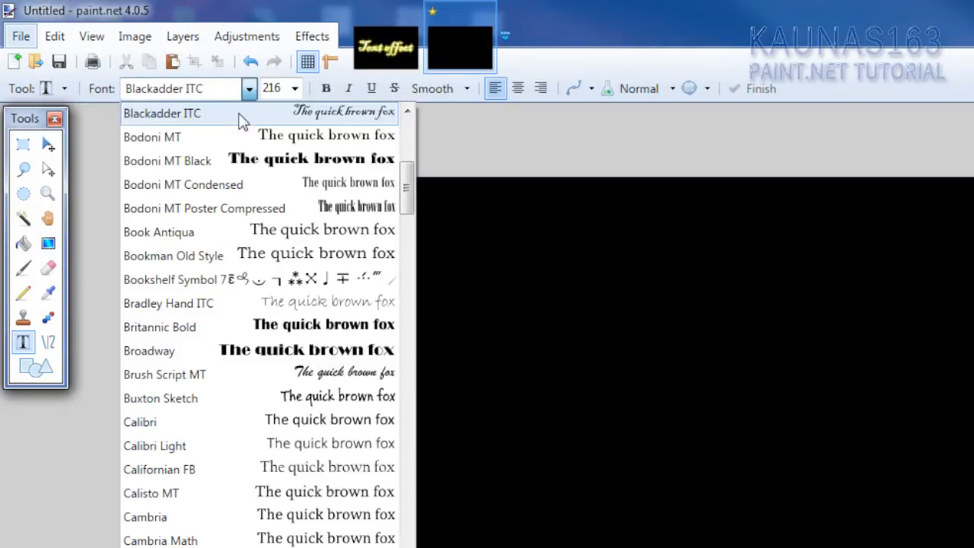
left_click(239, 114)
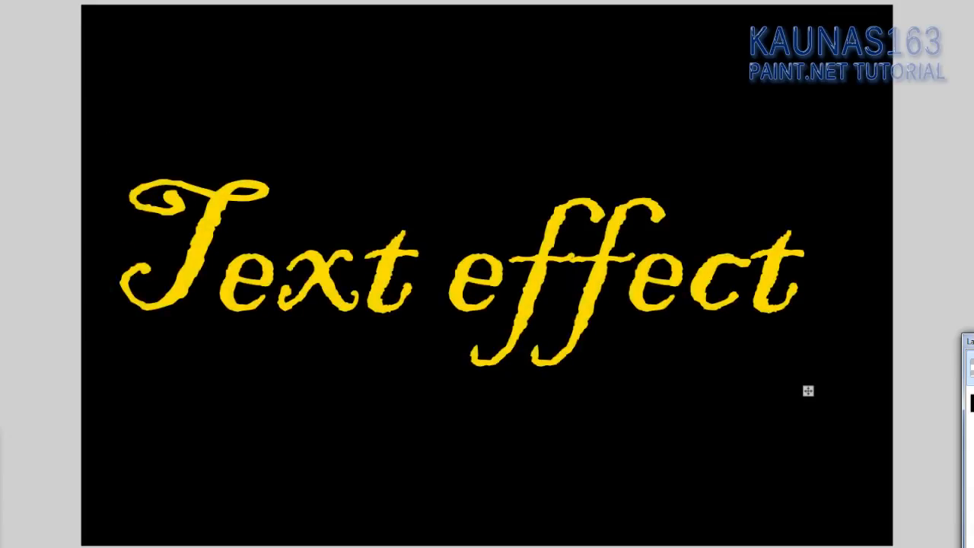
left_click_drag(808, 391, 845, 378)
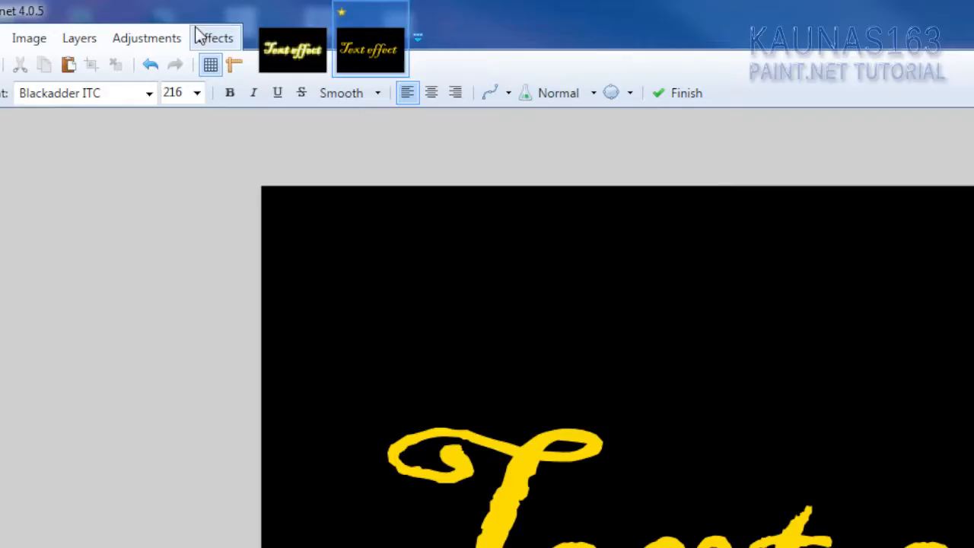
Center the lettering on the canvas with Align Object set to Middle Center.
left_click(211, 32)
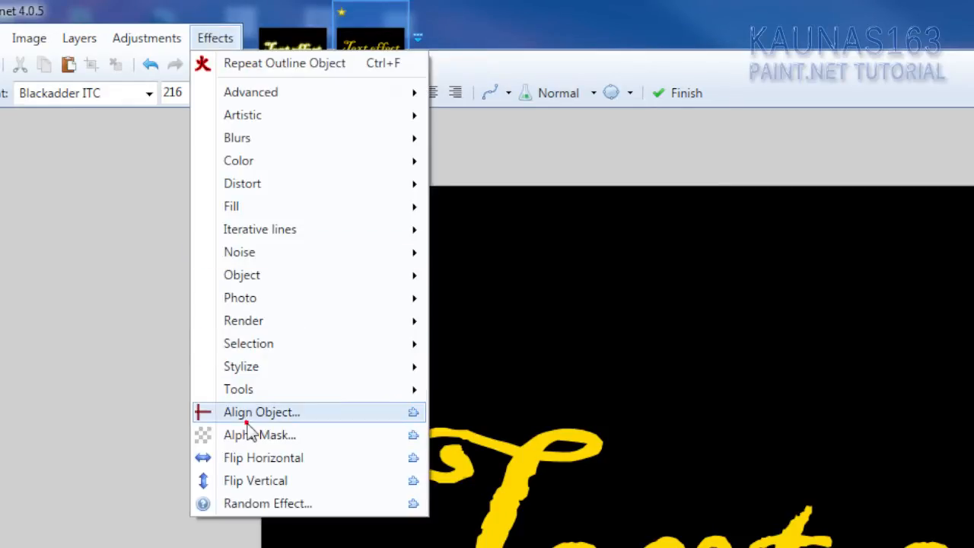
left_click(243, 422)
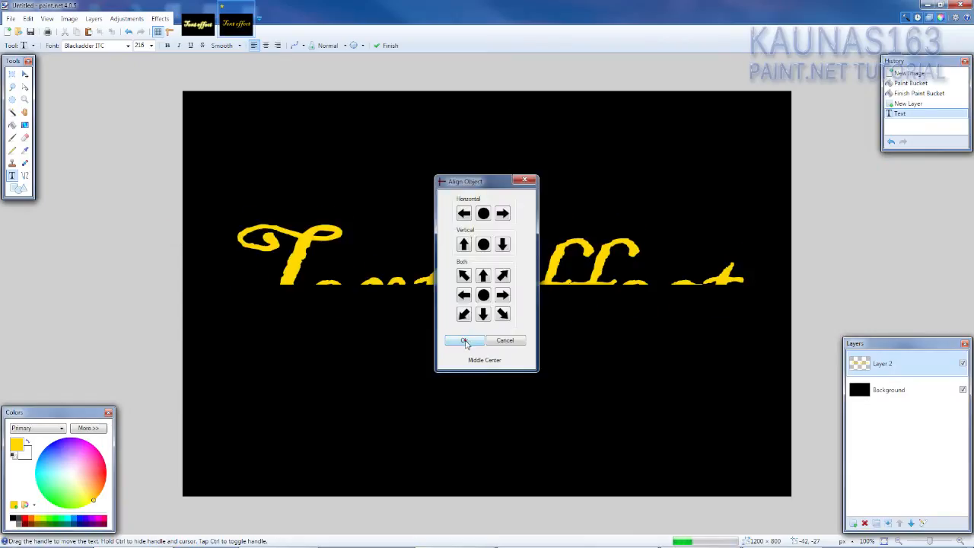
left_click(465, 341)
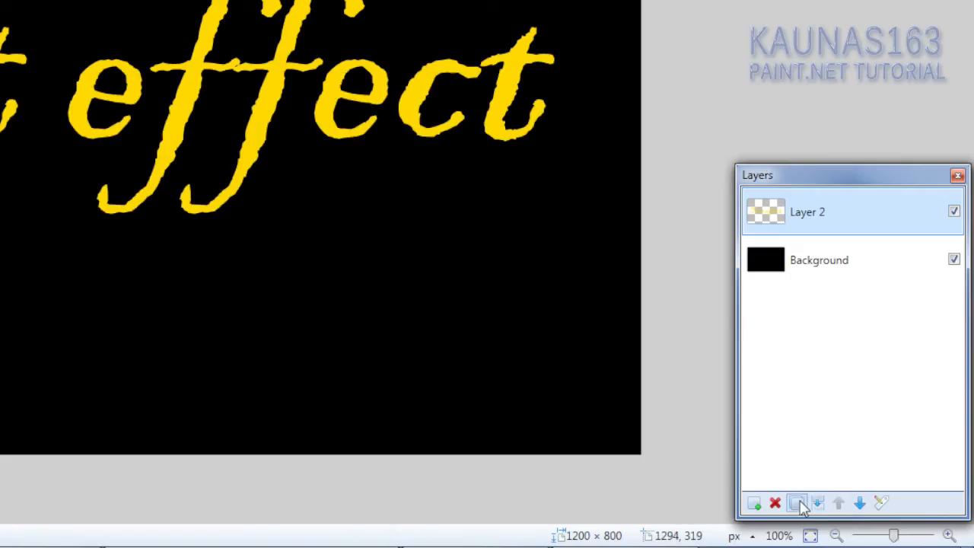
Merge a copy of the text layer into the background, then duplicate that merged background.
left_click(798, 503)
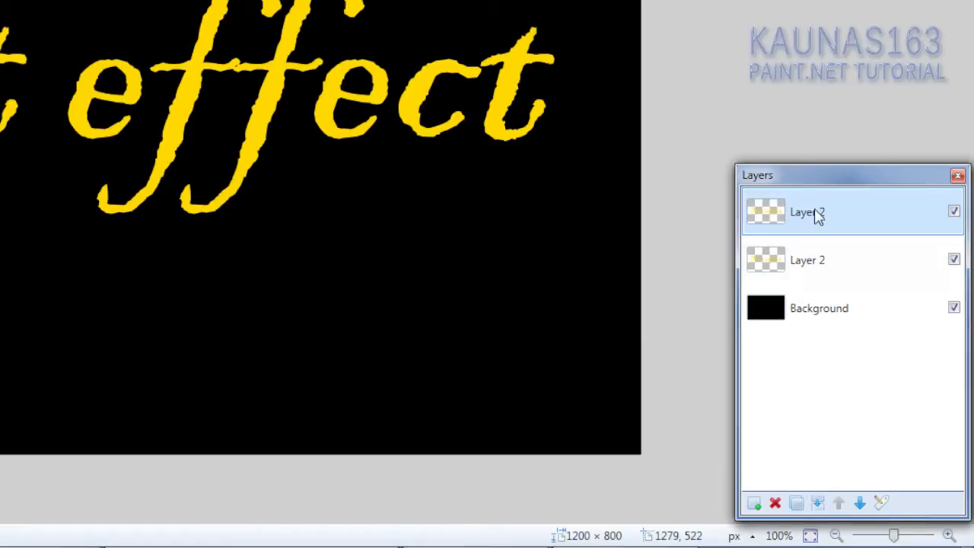
left_click(803, 261)
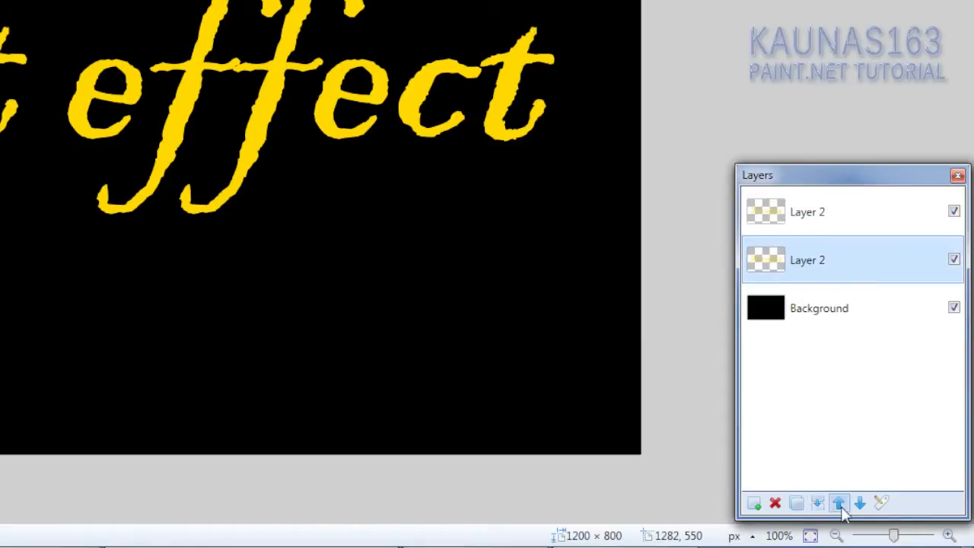
left_click(818, 503)
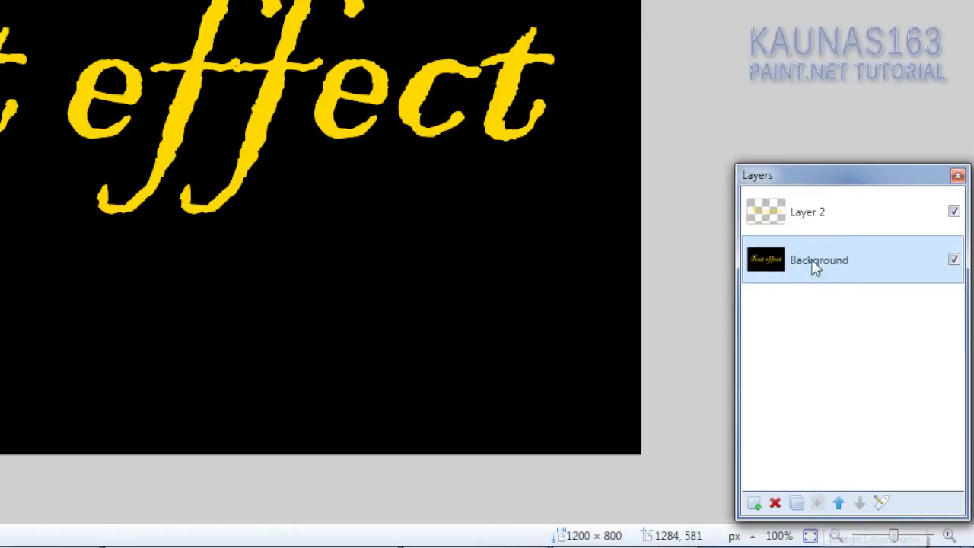
left_click(814, 213)
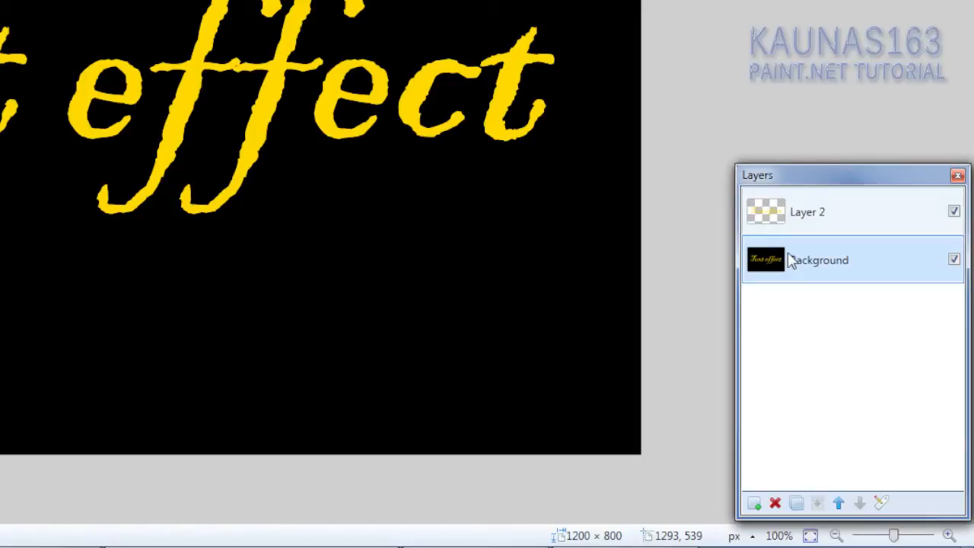
left_click(794, 502)
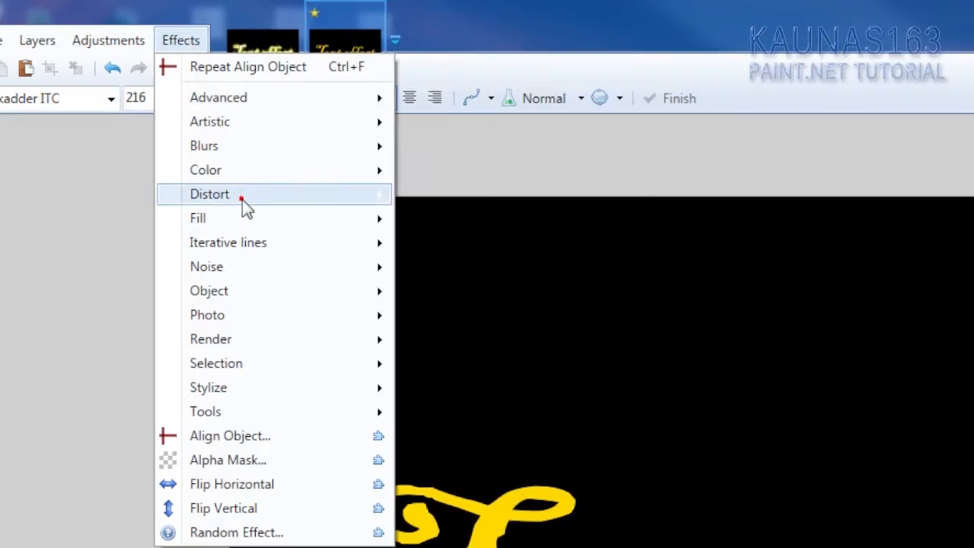
Apply Jitter with angle 0, minimum distance 0 and anti-alias on for horizontal streaks.
left_click(242, 197)
left_click(449, 437)
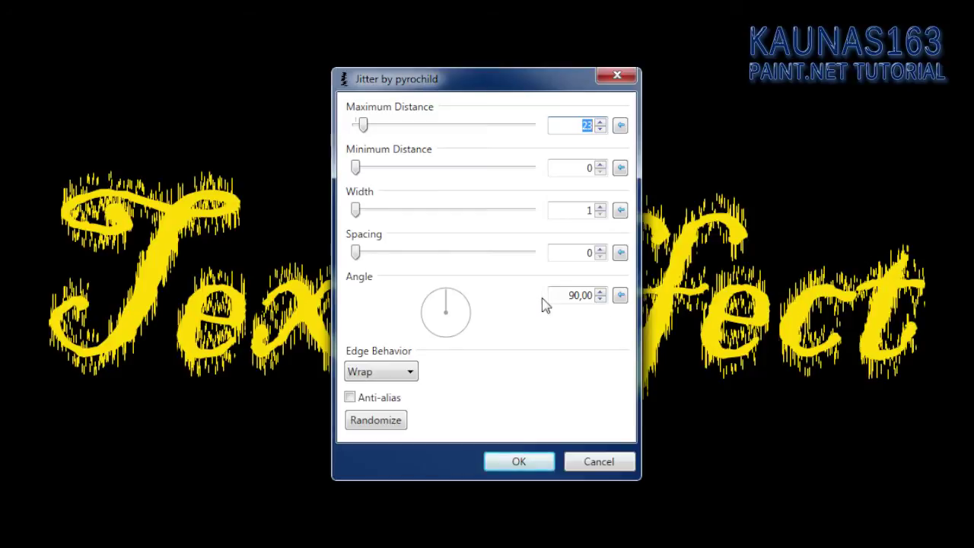
double_click(571, 295)
type("0")
left_click(567, 253)
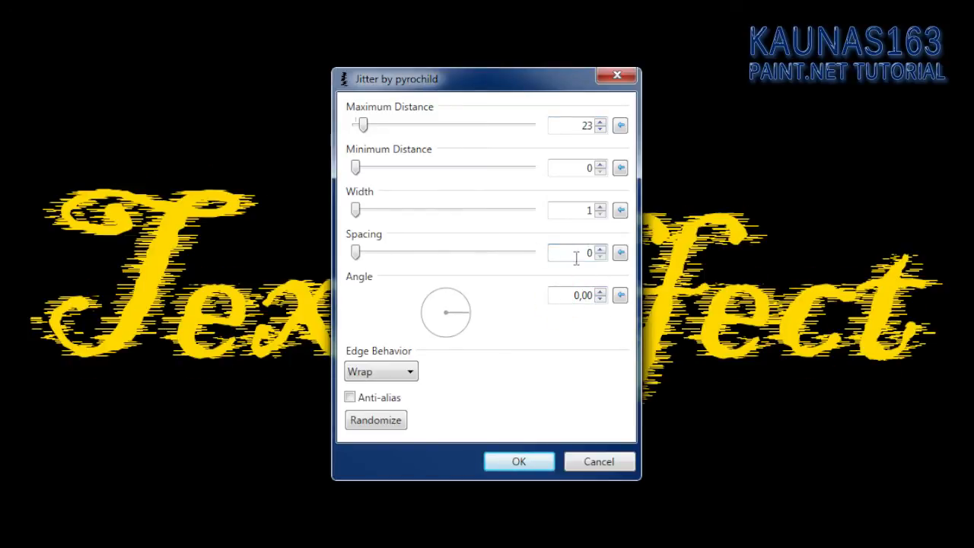
left_click(578, 167)
key("BackSpace")
type("0")
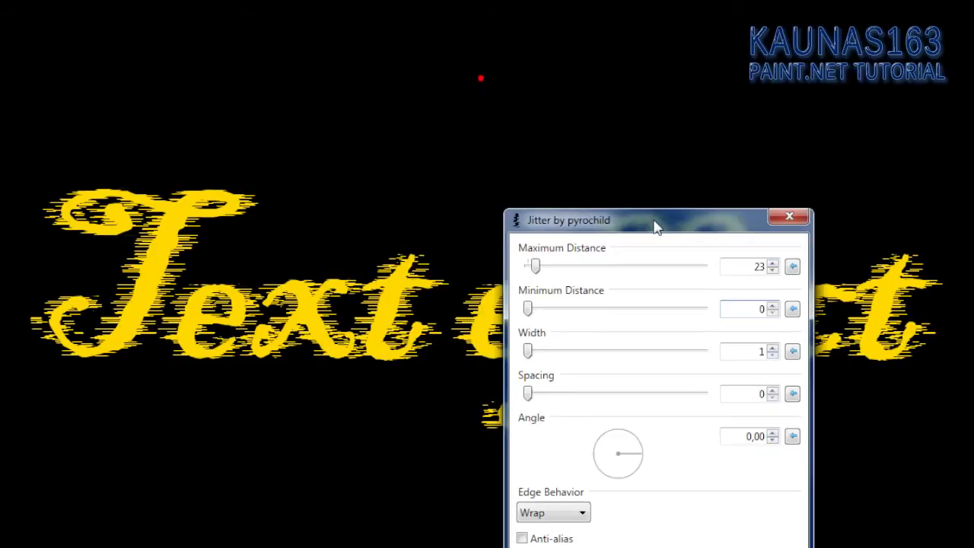
mouse_move(485, 80)
left_mouse_down()
mouse_move(283, 91)
mouse_move(627, 91)
left_mouse_up()
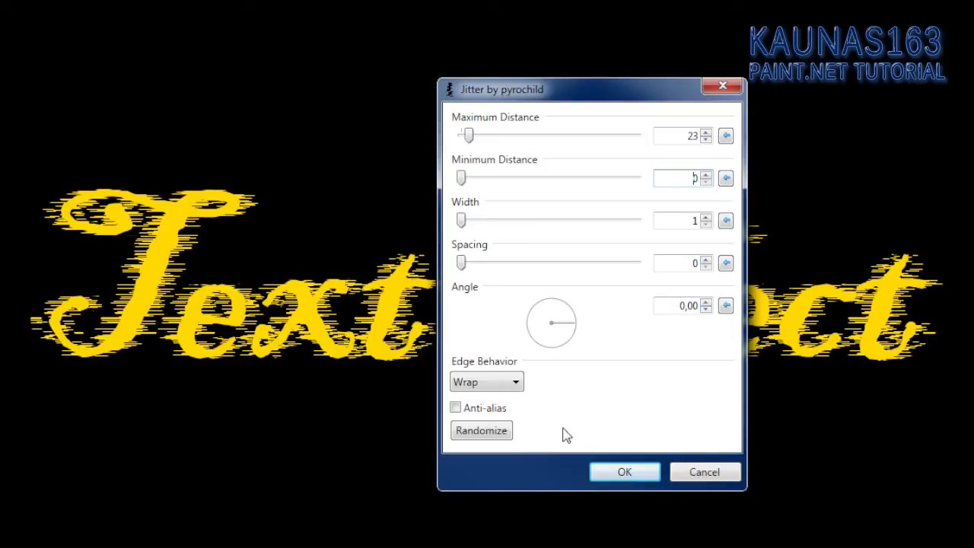
left_click(487, 384)
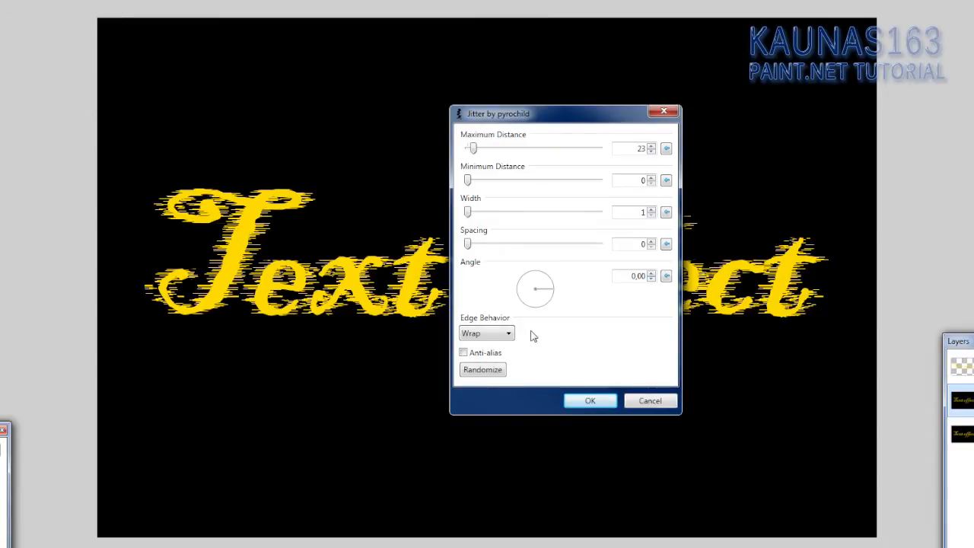
left_click(479, 351)
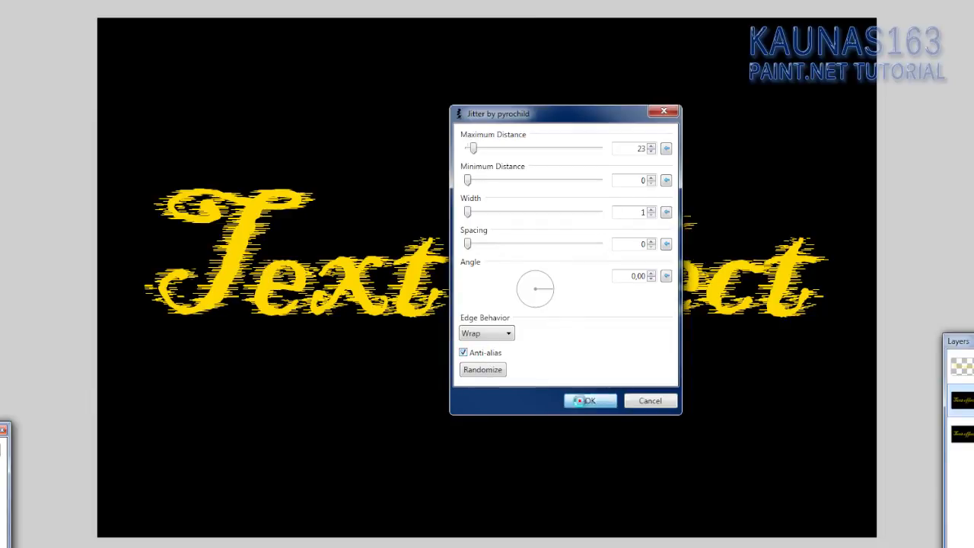
left_click(590, 401)
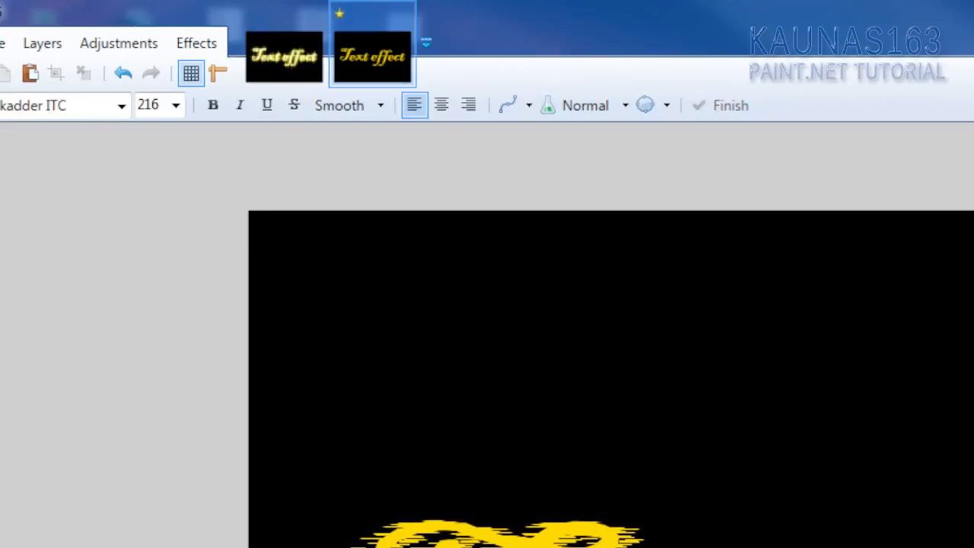
Build heavier horizontal streaks with a Gaussian blur and two more Jitter passes.
left_click(196, 43)
mouse_move(228, 156)
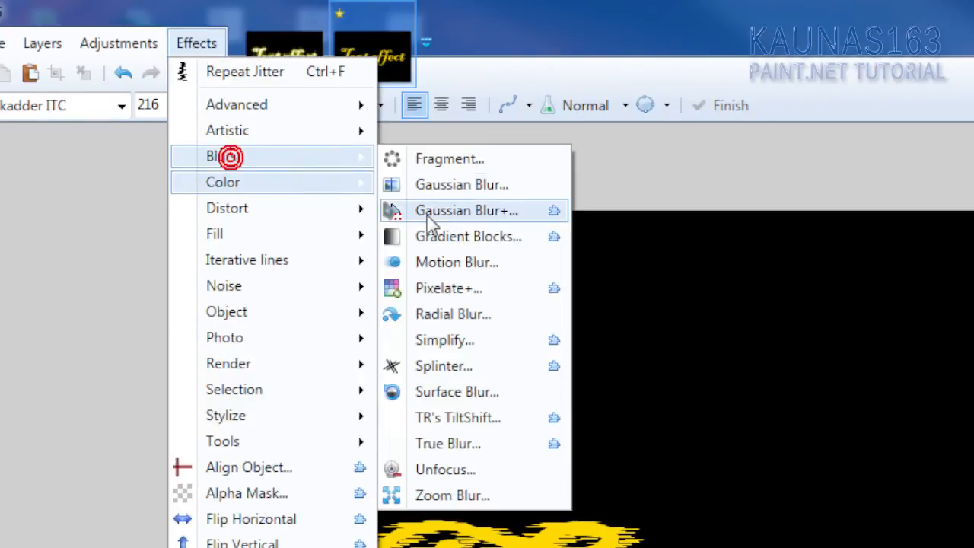
left_click(461, 210)
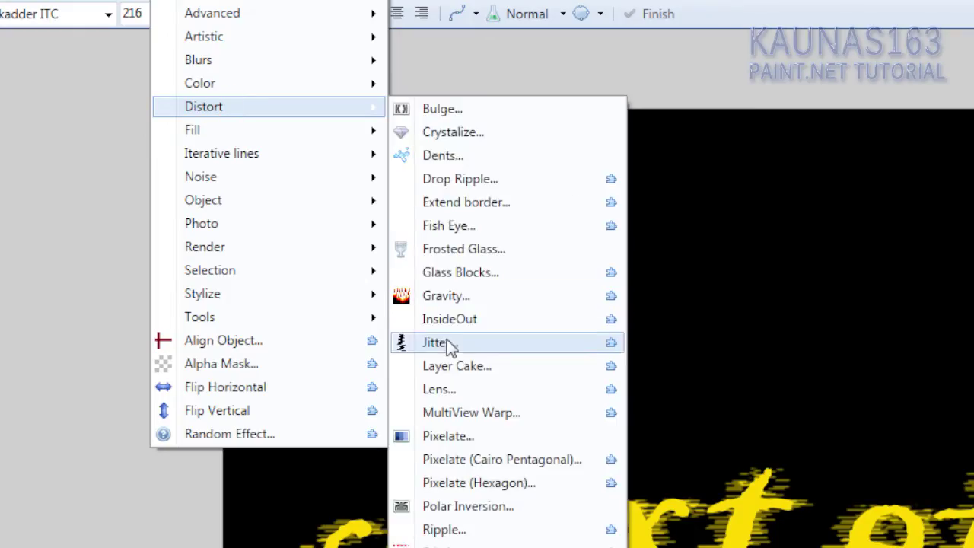
left_click(440, 342)
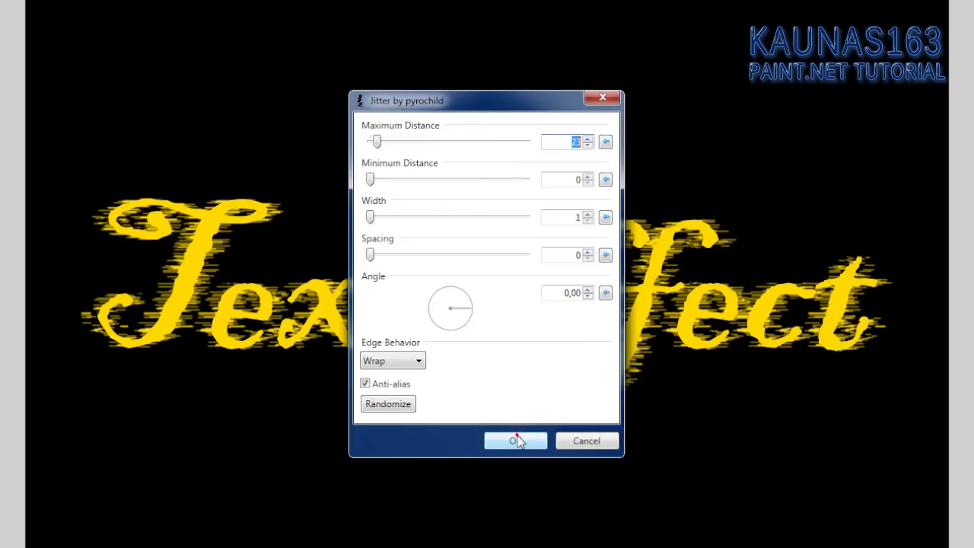
left_click(516, 432)
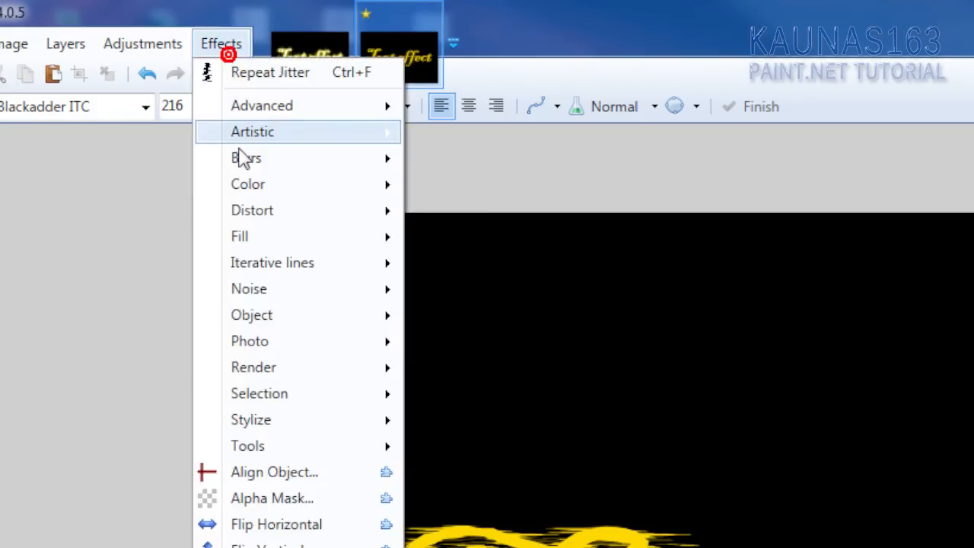
mouse_move(246, 158)
left_click(487, 188)
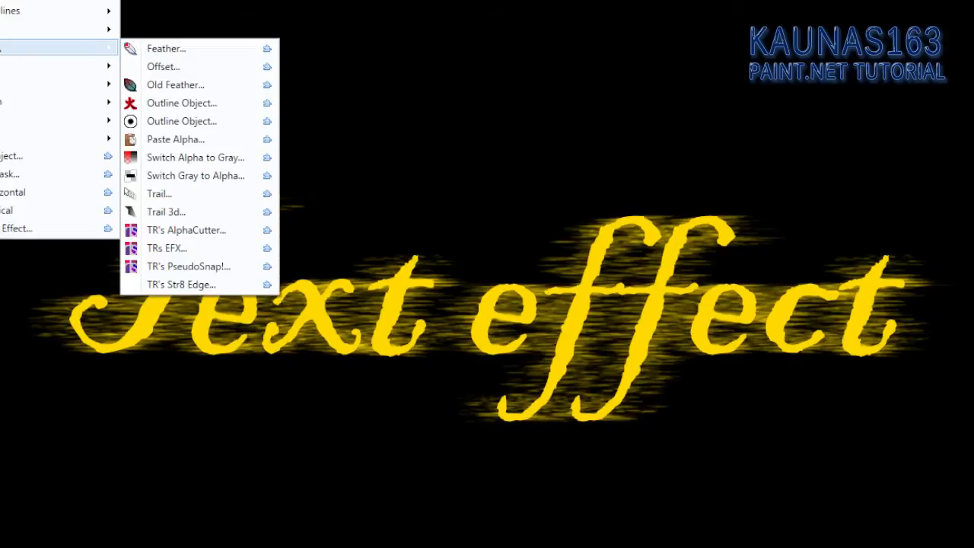
mouse_move(252, 210)
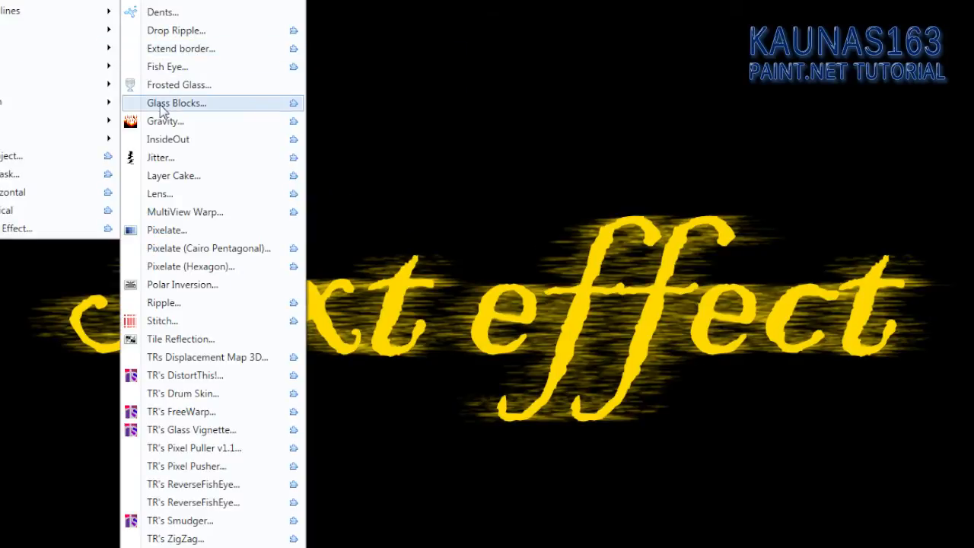
left_click(154, 157)
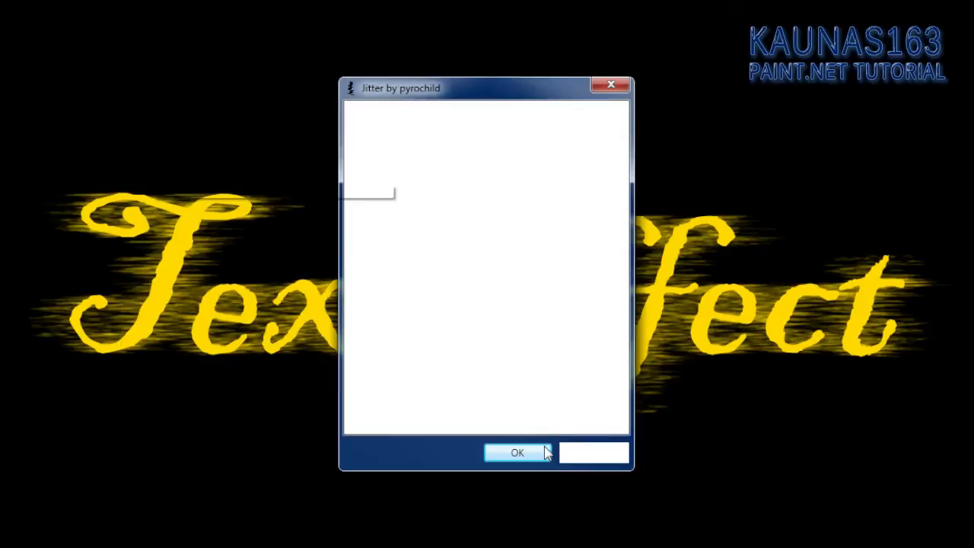
left_click(518, 453)
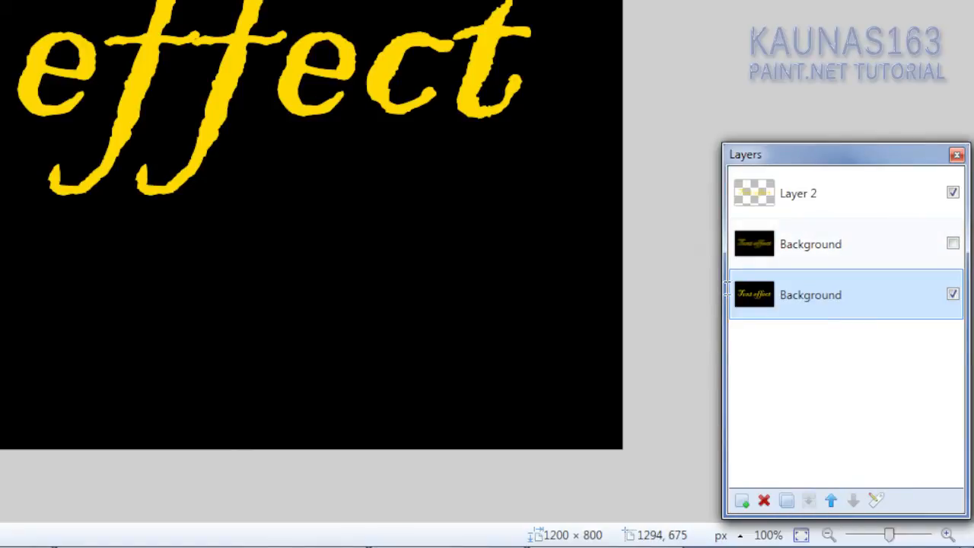
Briefly show the horizontally streaked layer, then hide it again.
left_click(953, 245)
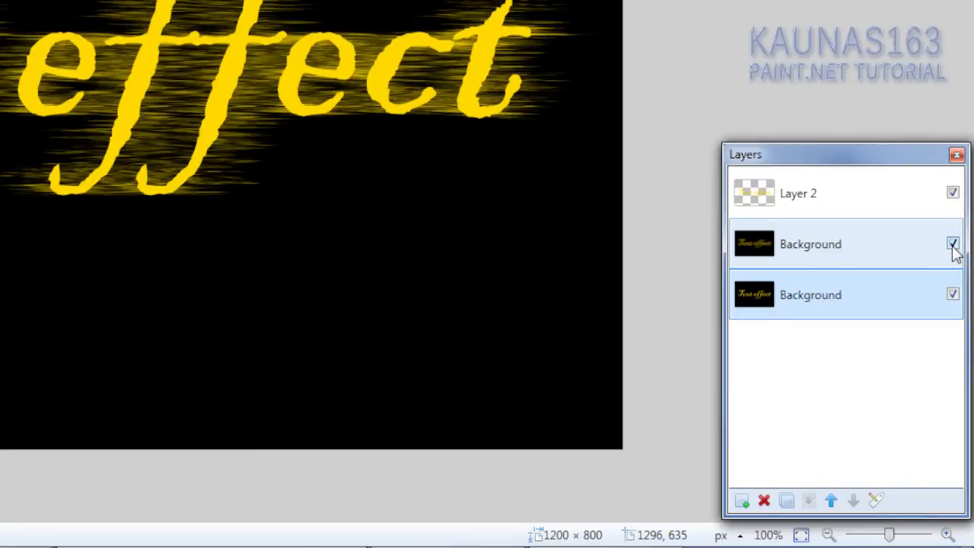
left_click(952, 244)
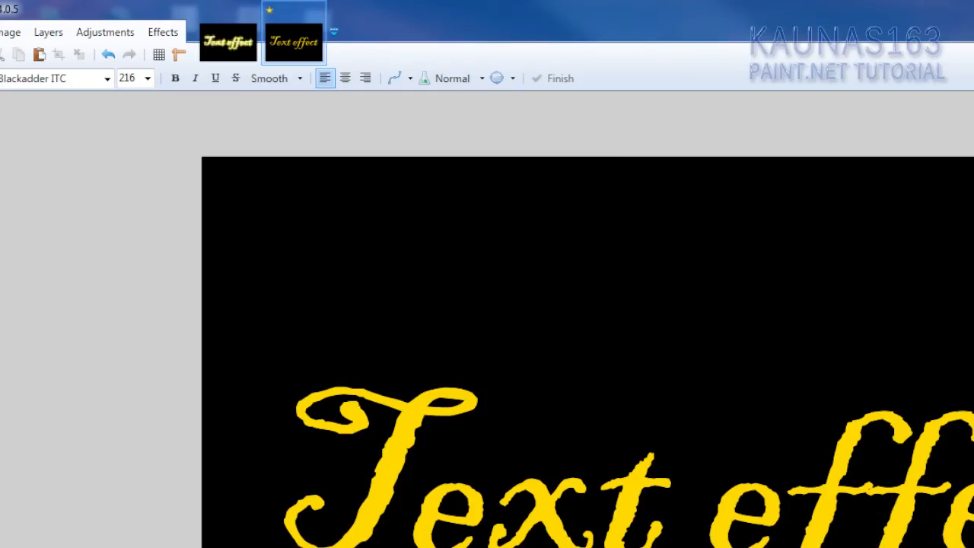
Apply a vertical Jitter at angle 90 to the plain text copy, then soften it with Gaussian blur.
left_click(163, 32)
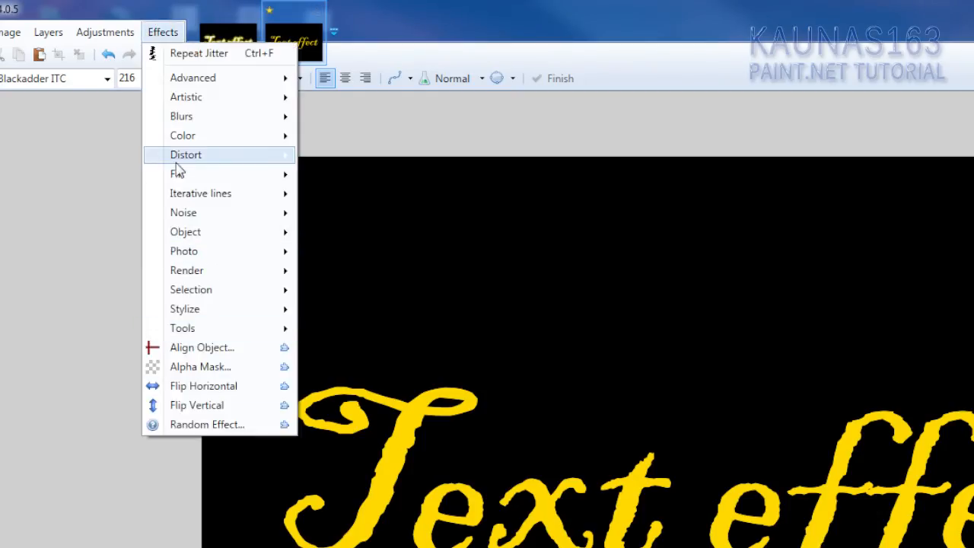
mouse_move(185, 155)
left_click(343, 355)
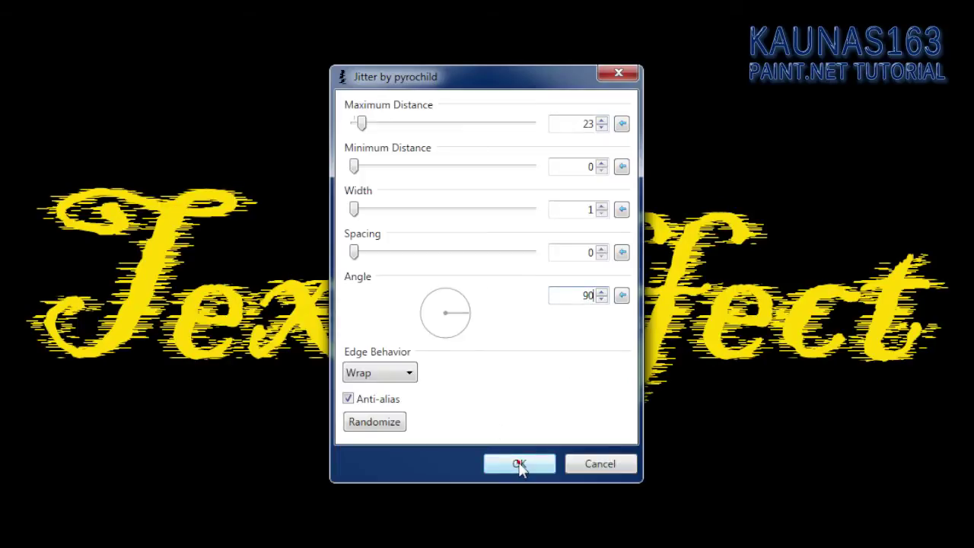
left_click(519, 463)
left_click(217, 52)
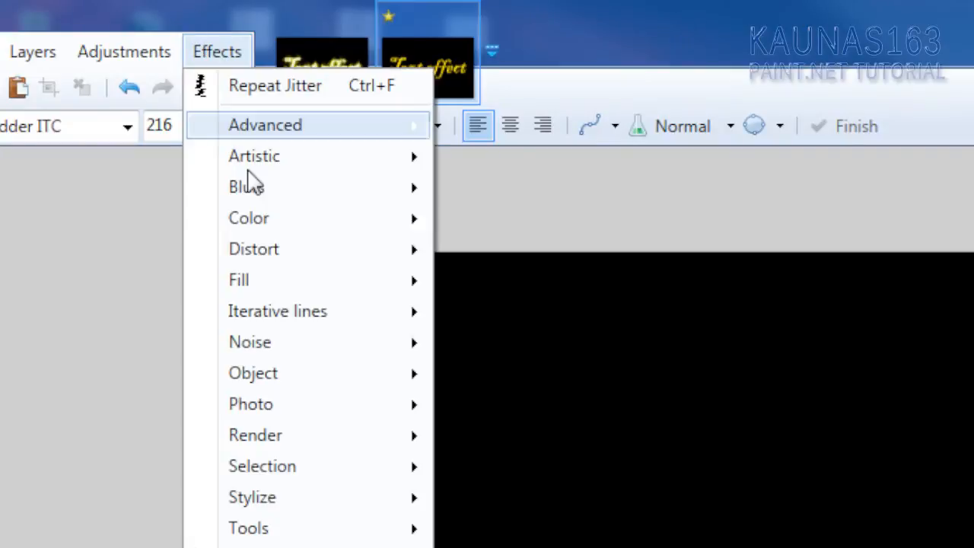
mouse_move(246, 186)
left_click(525, 225)
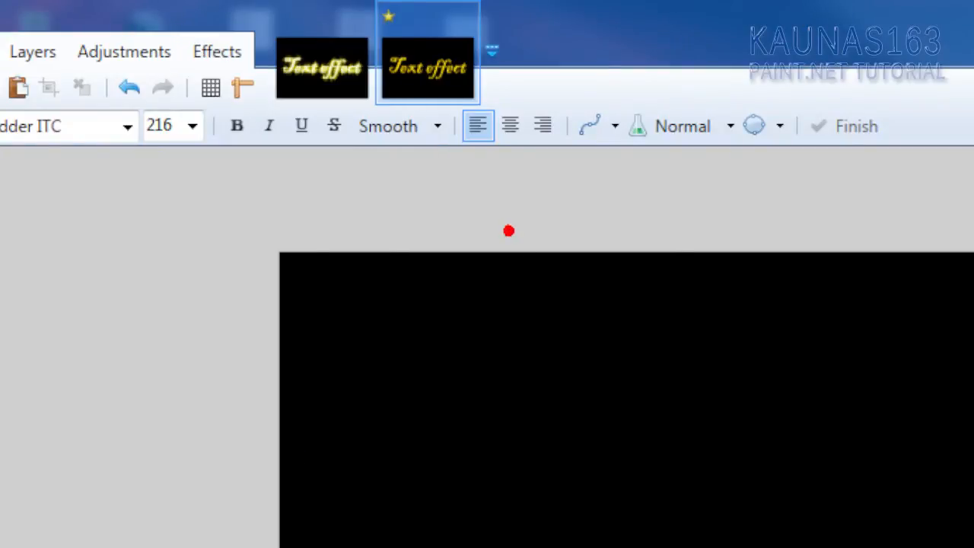
left_click(579, 270)
left_click(517, 319)
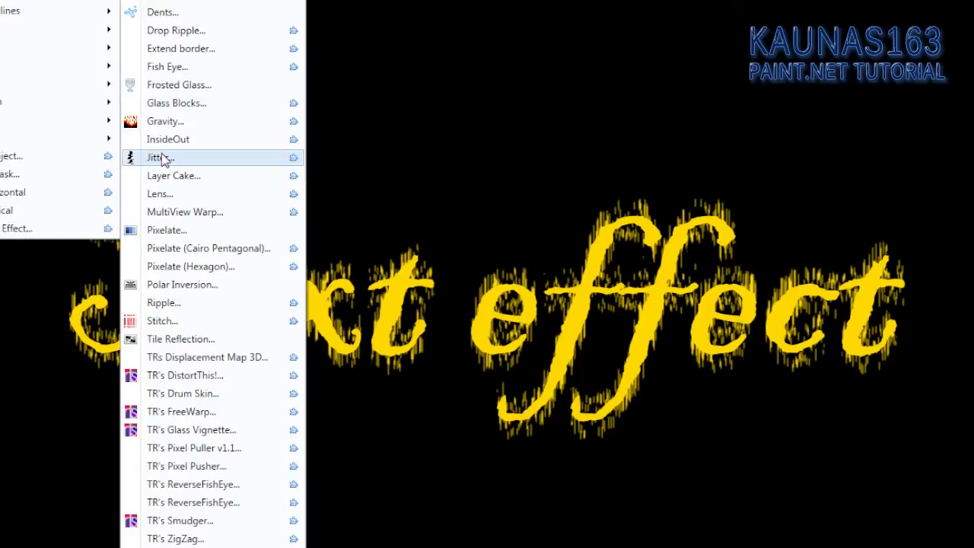
Repeat the vertical Jitter several more times to lengthen the rising streaks.
left_click(163, 158)
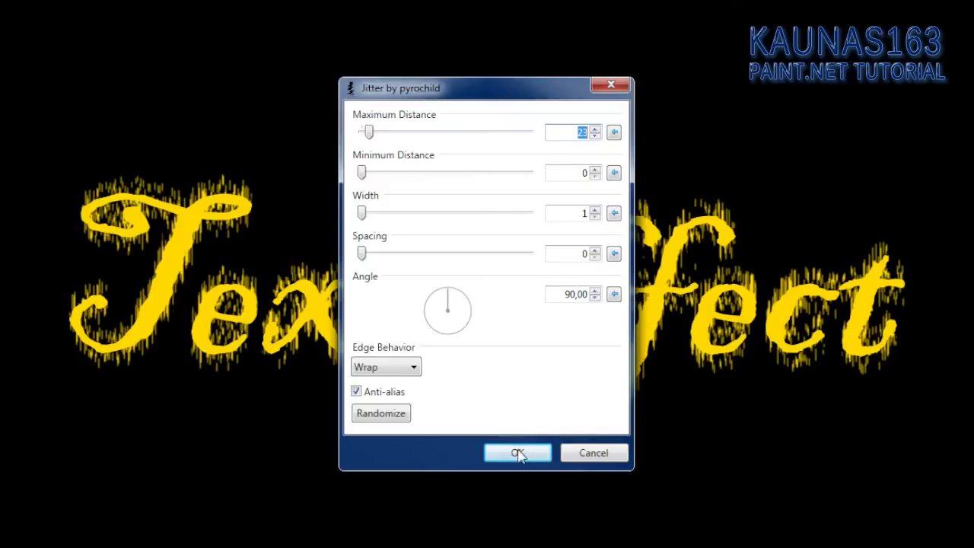
left_click(516, 452)
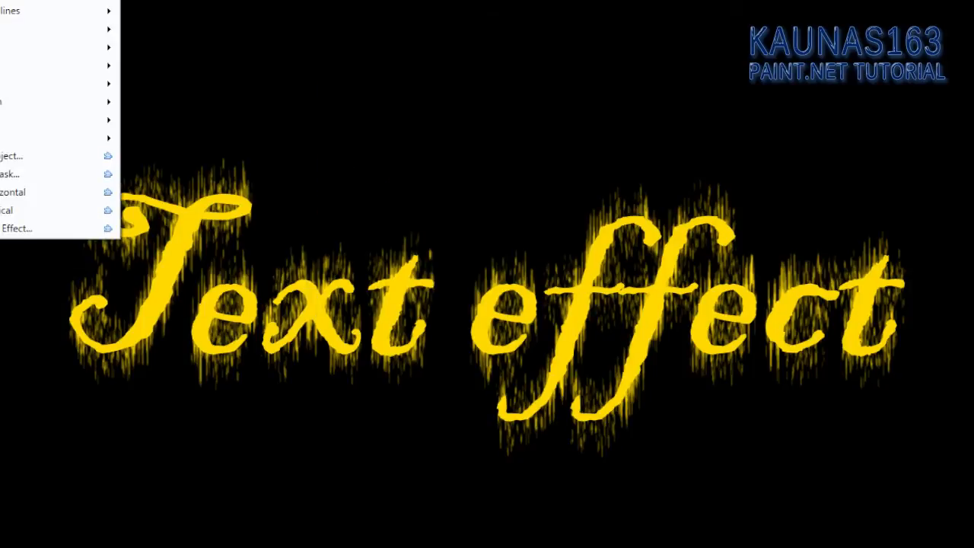
left_click(161, 157)
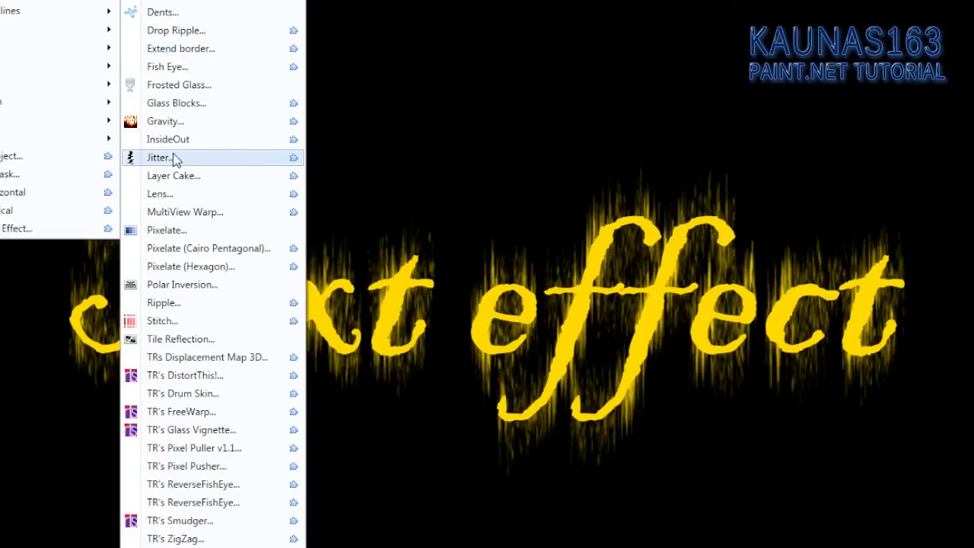
left_click(160, 157)
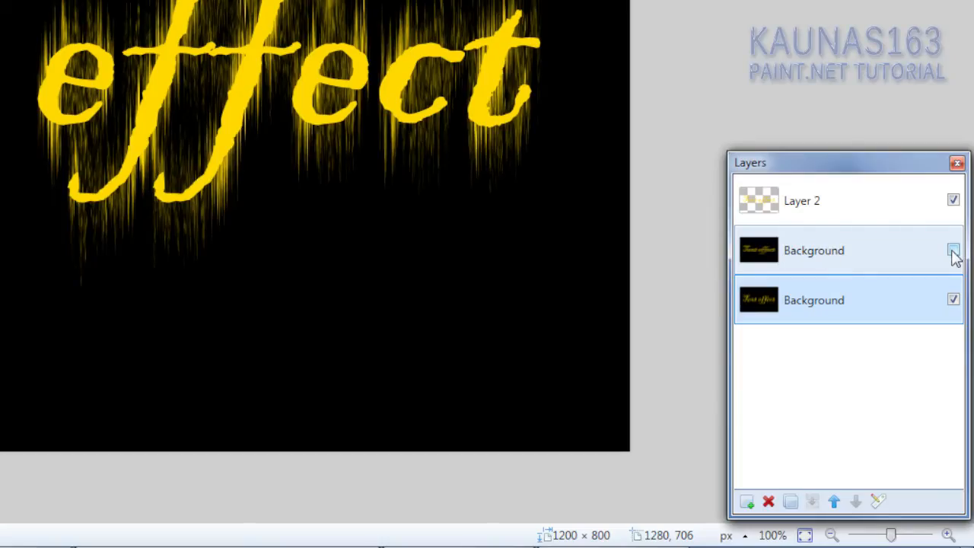
Show the horizontally streaked layer and set its blending mode to Additive.
left_click(954, 251)
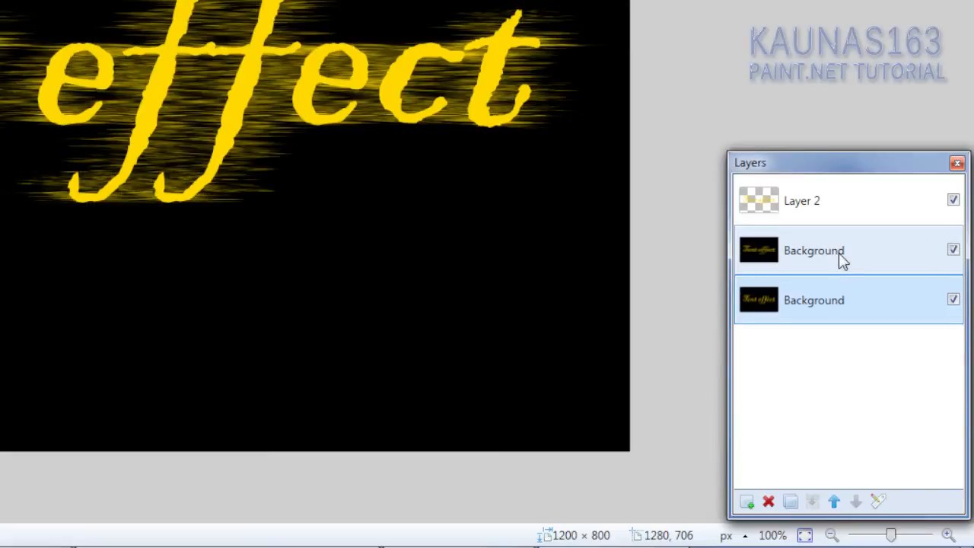
double_click(843, 261)
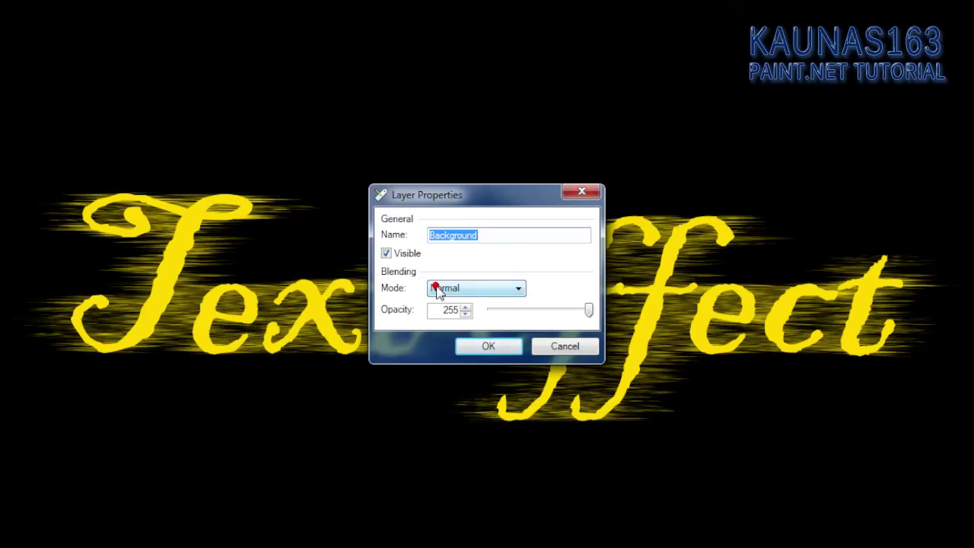
left_click(436, 289)
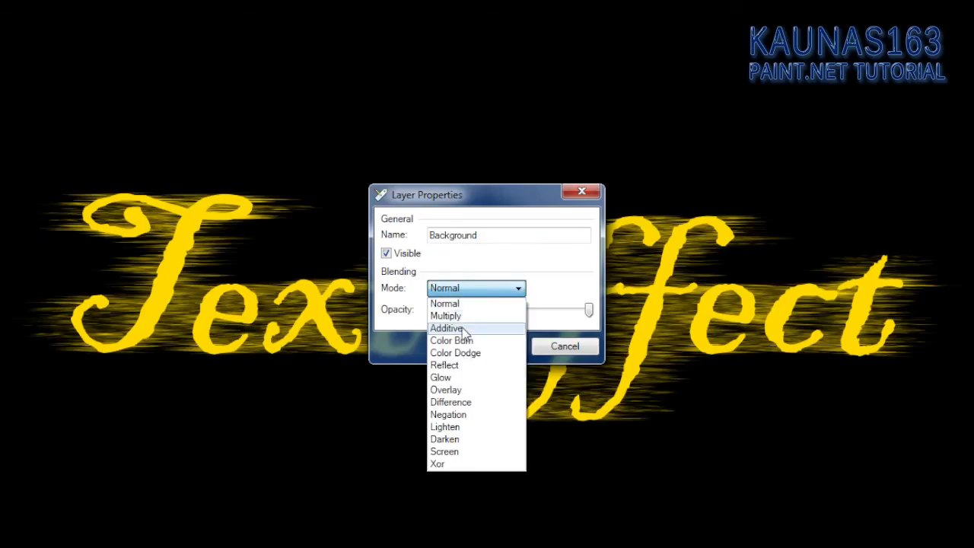
left_click(463, 329)
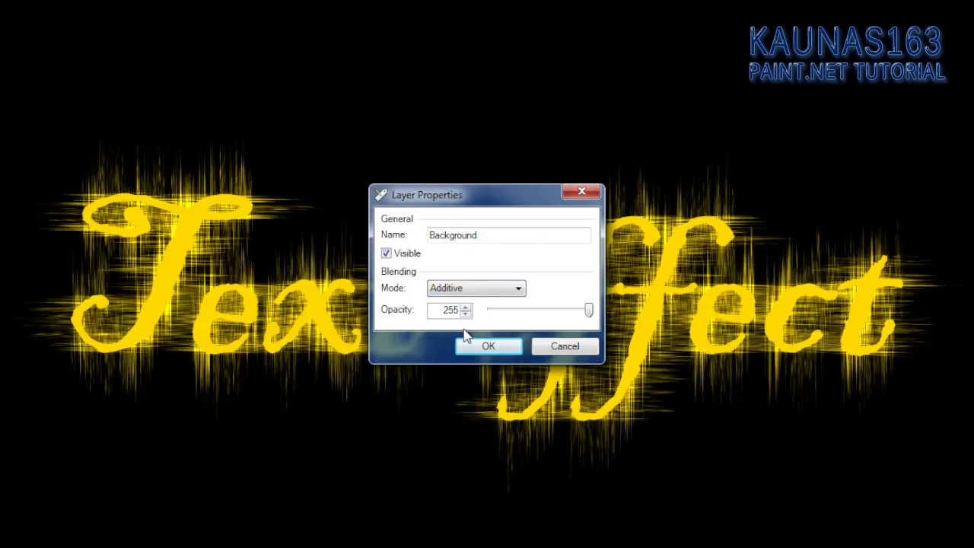
left_click_drag(487, 195, 750, 54)
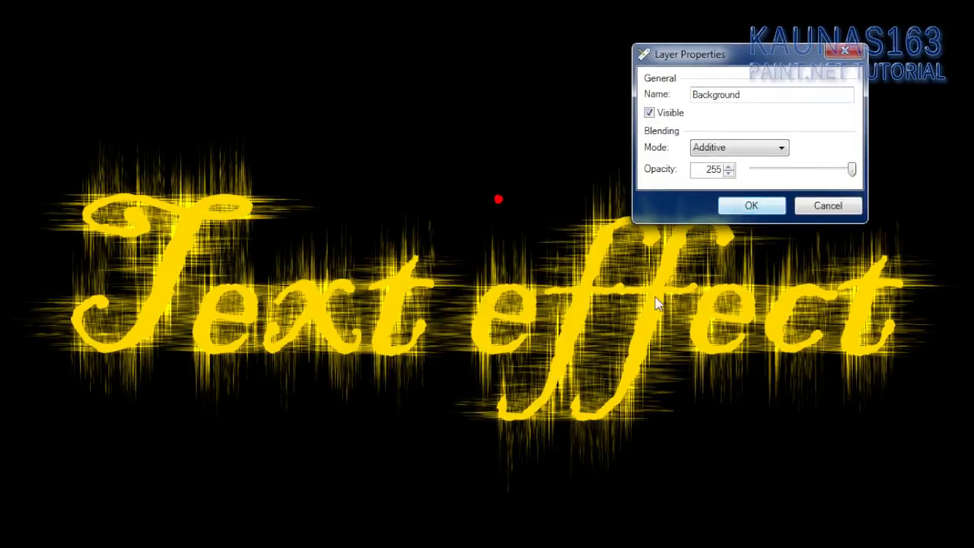
left_click(751, 206)
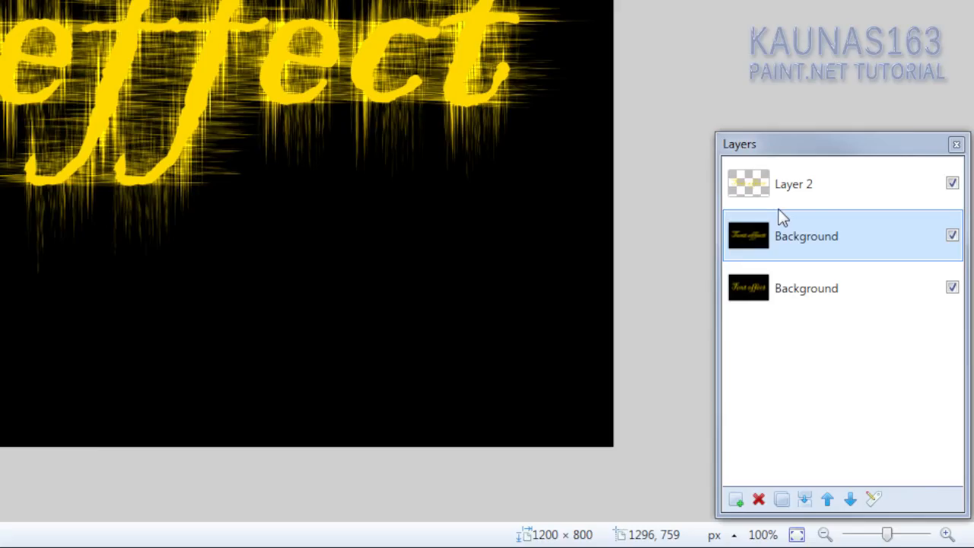
On Layer 2, apply Brightness/Contrast at 100/100 to whiten the lettering.
left_click(816, 186)
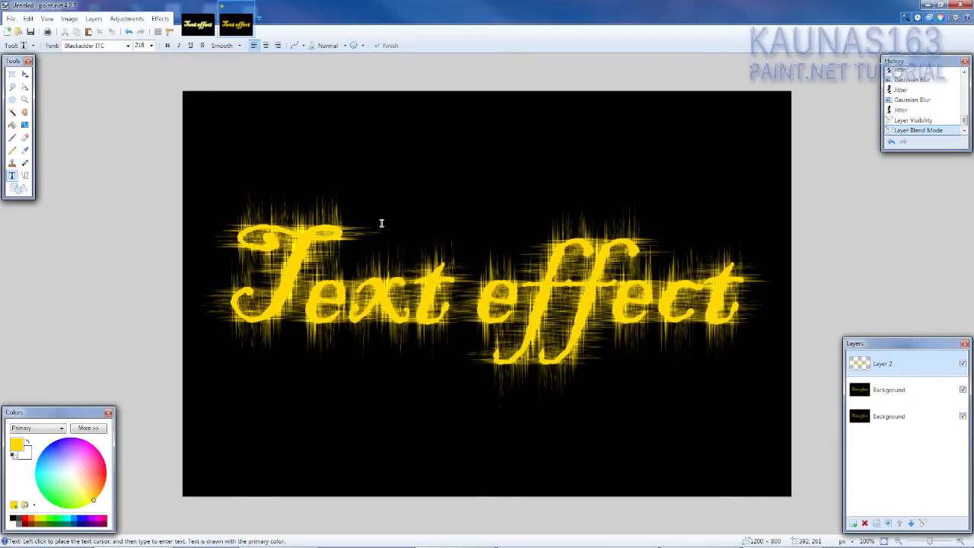
left_click(127, 19)
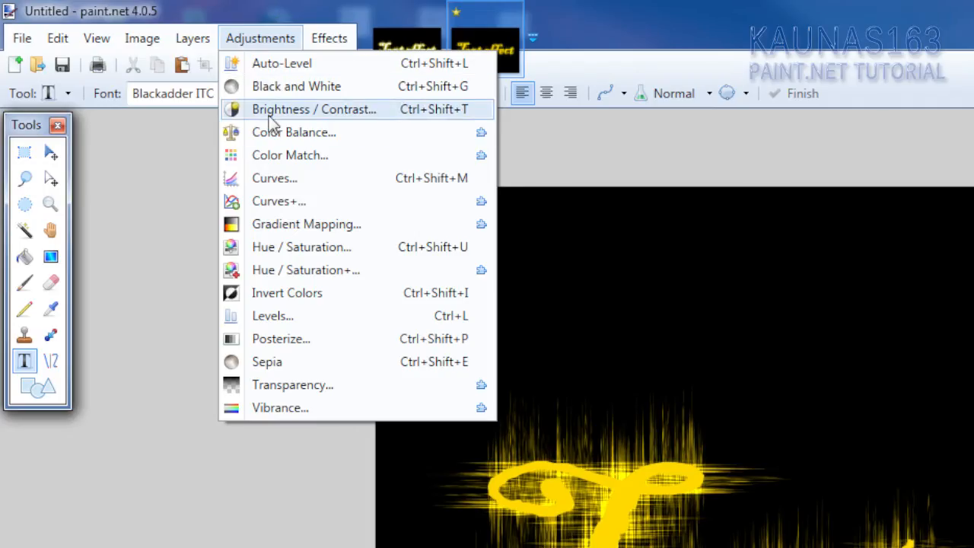
left_click(267, 109)
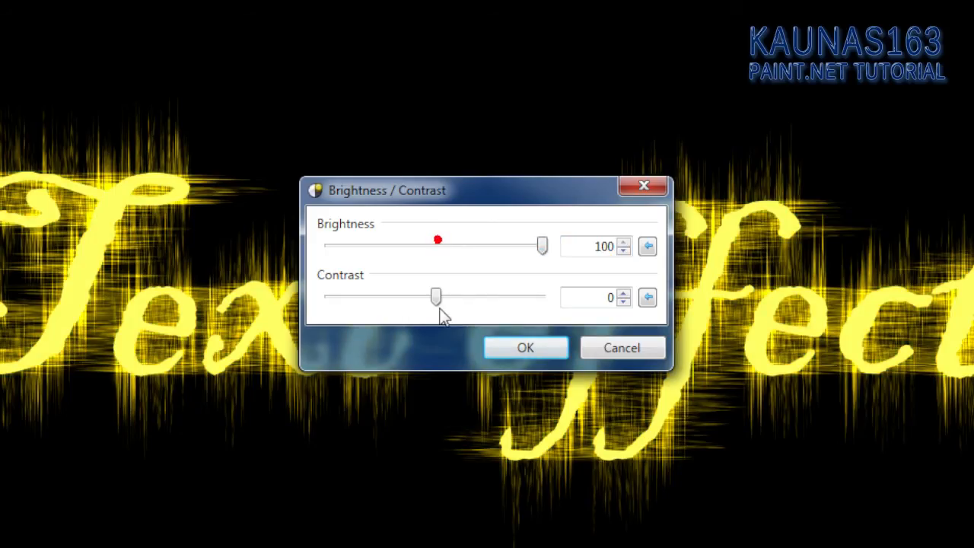
left_click_drag(436, 299, 542, 297)
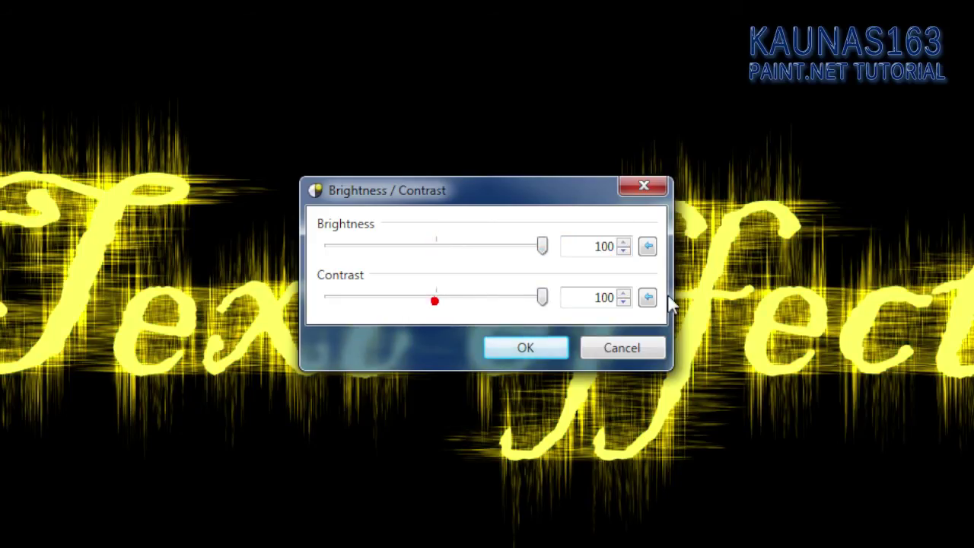
left_click(643, 187)
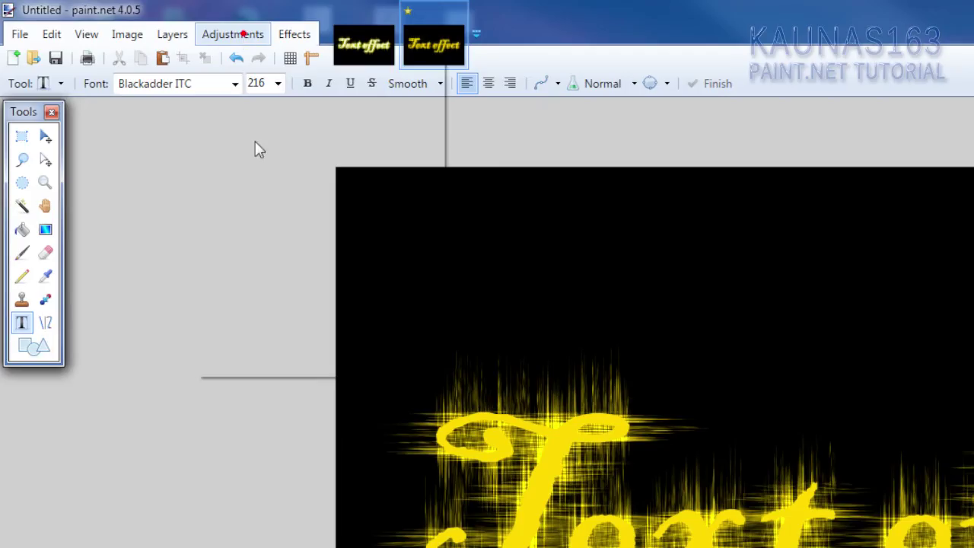
Use Curves/Levels with output low raised to 253 to make the text pure white.
left_click(233, 35)
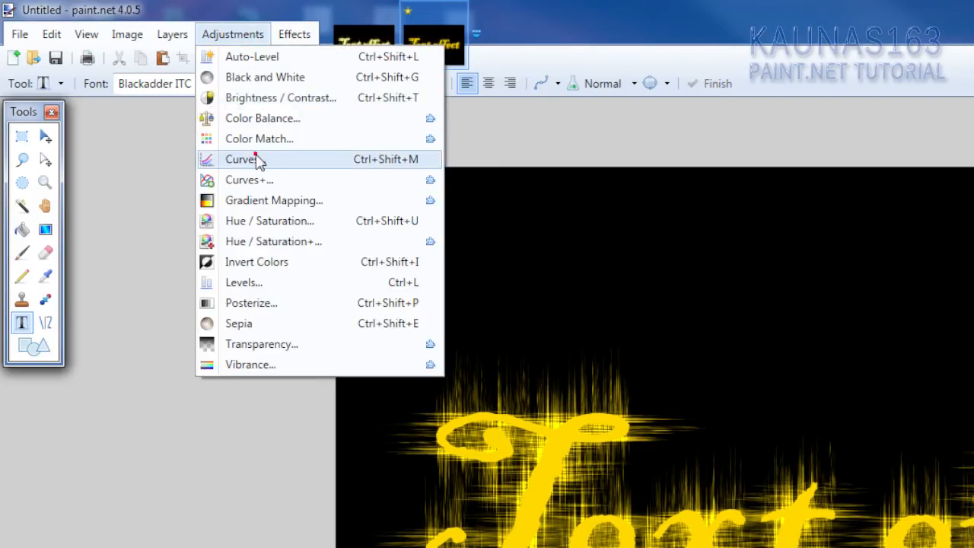
left_click(242, 159)
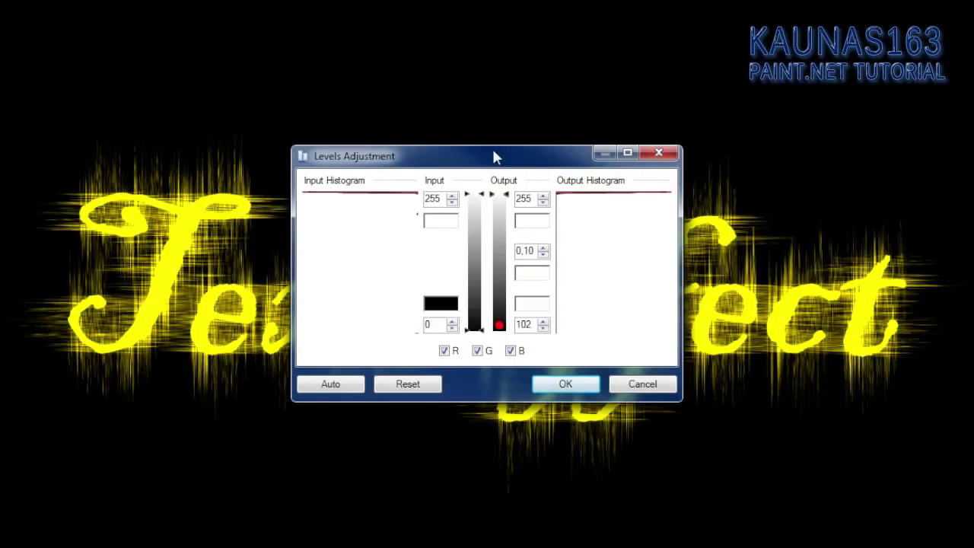
left_click_drag(506, 327, 506, 200)
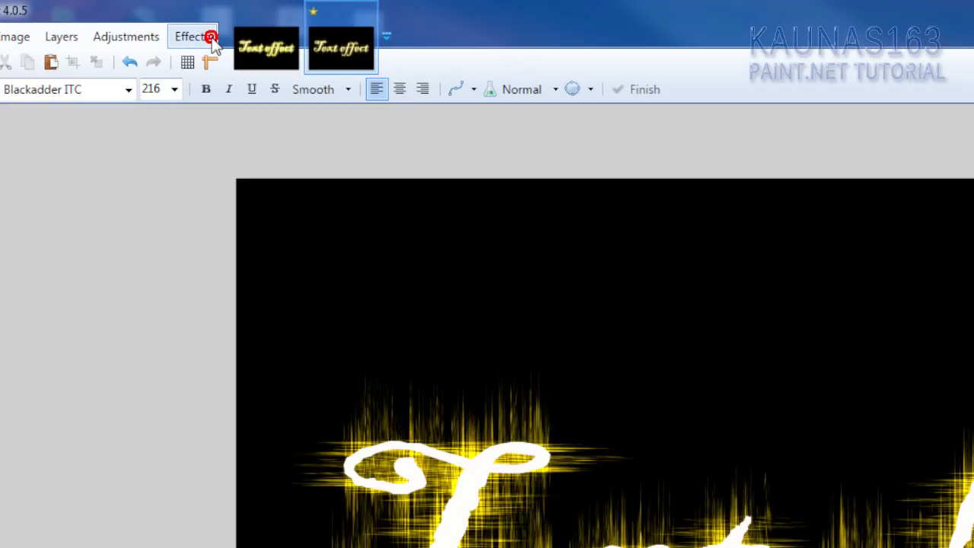
Apply a Glow photo effect to the white text.
left_click(196, 37)
left_click(221, 286)
left_click(396, 356)
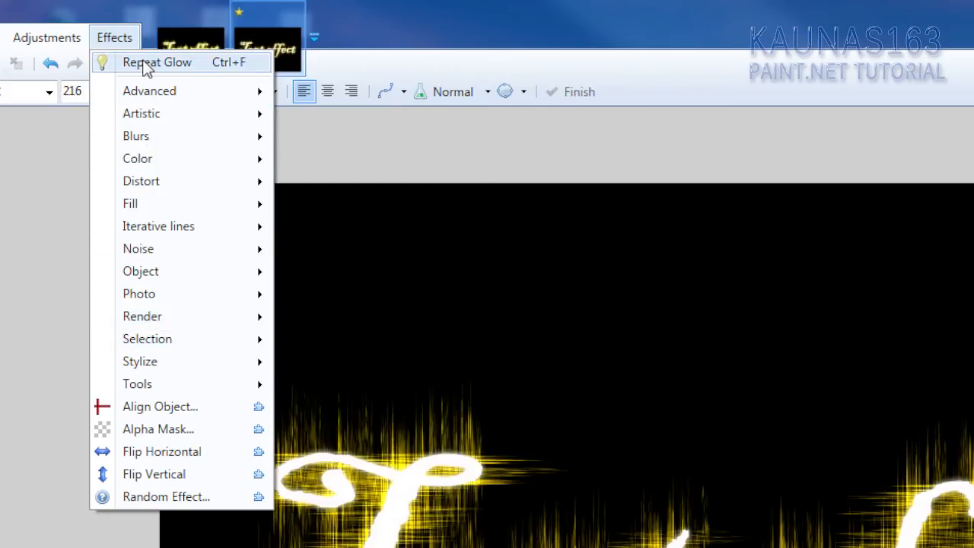
mouse_move(141, 271)
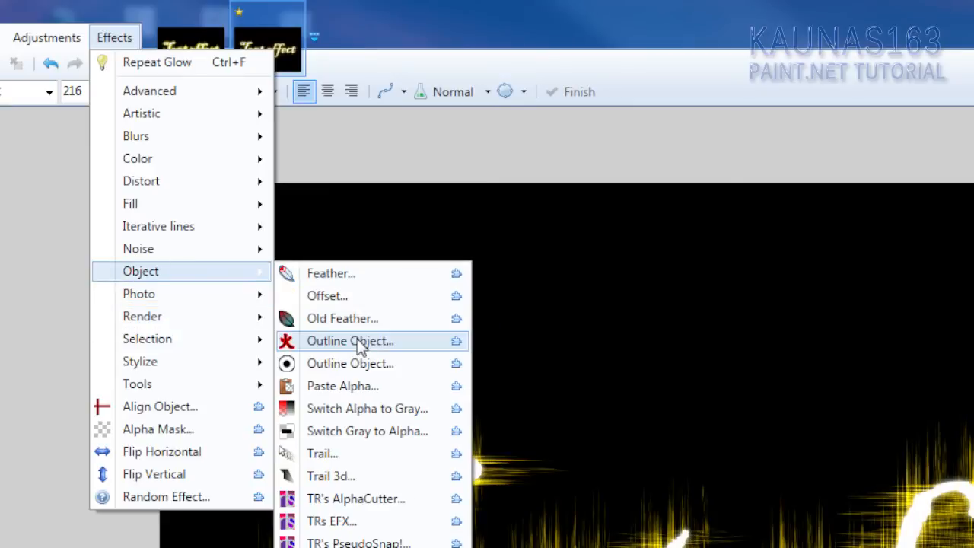
Add a black Outline Object shadow: width 2, softness 255, Angled at -60.64.
left_click(351, 341)
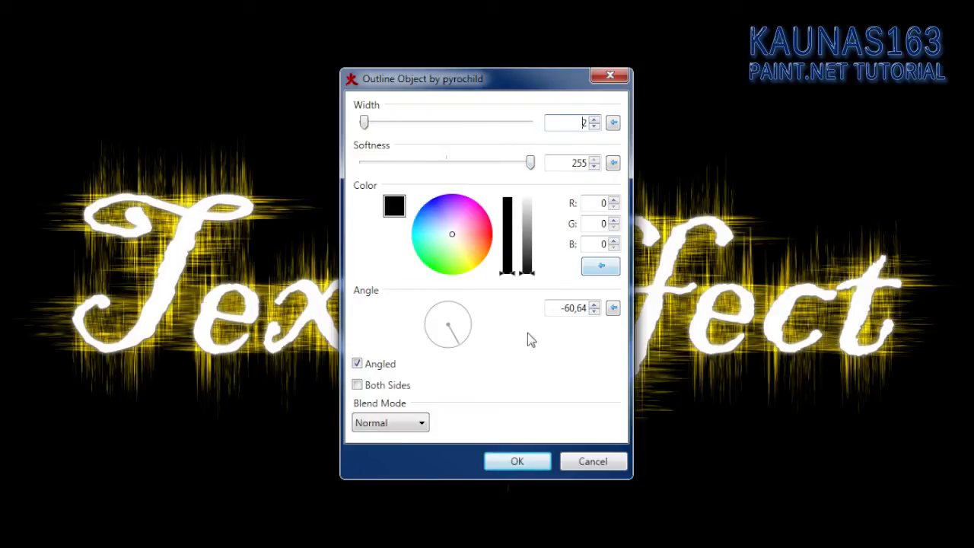
left_click(551, 308)
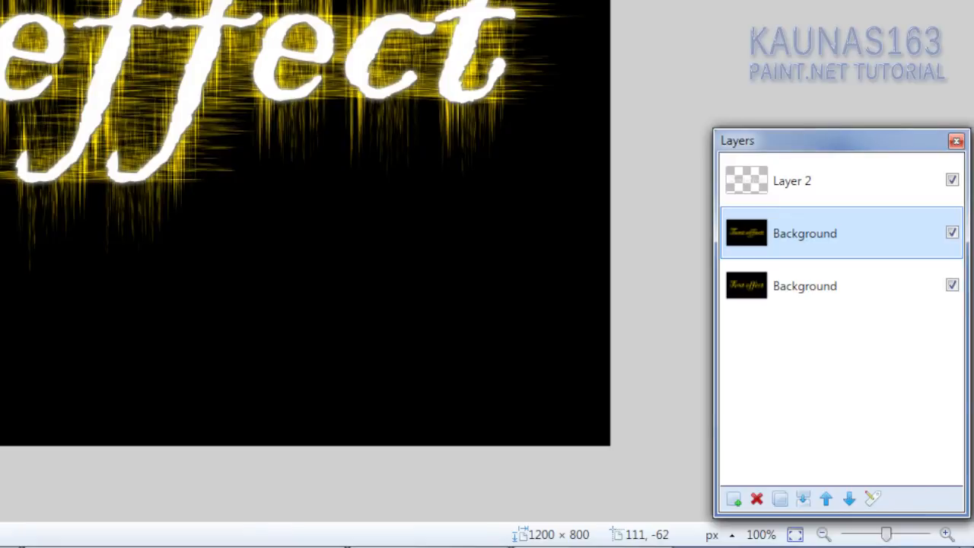
Run Glow again and repeat it once more to brighten the yellow streaks around the lettering.
left_click(151, 32)
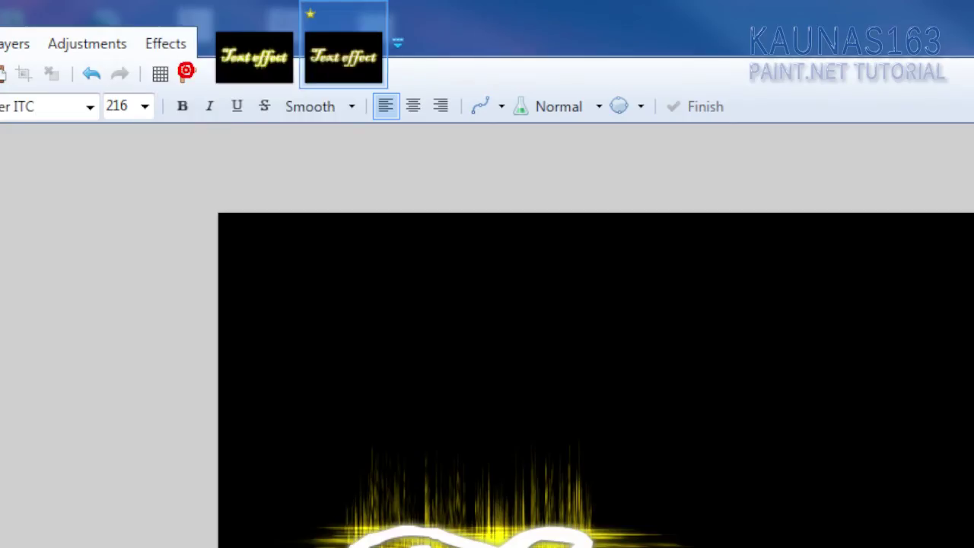
left_click(196, 72)
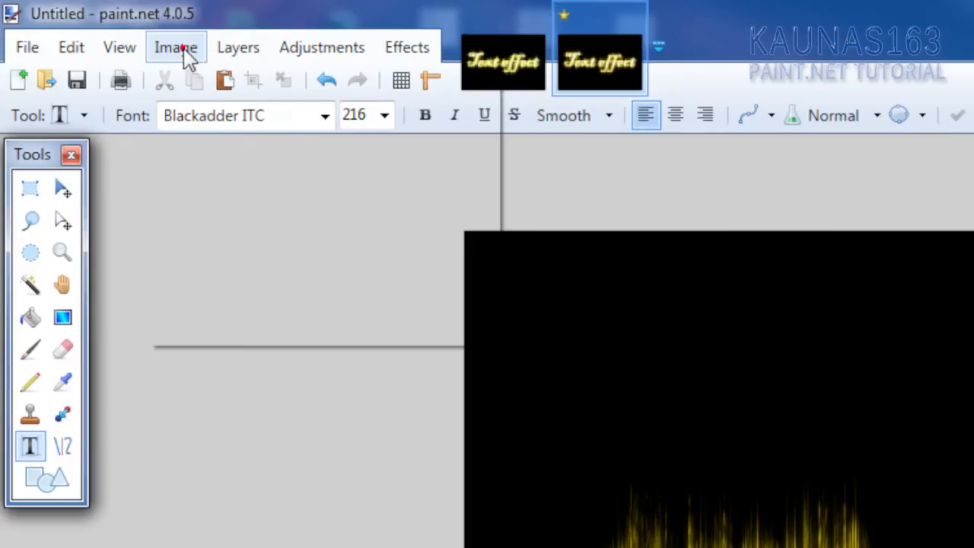
Flatten the glowing text image and load the dropped cracked-wall texture as its own image.
left_click(185, 48)
left_click(202, 331)
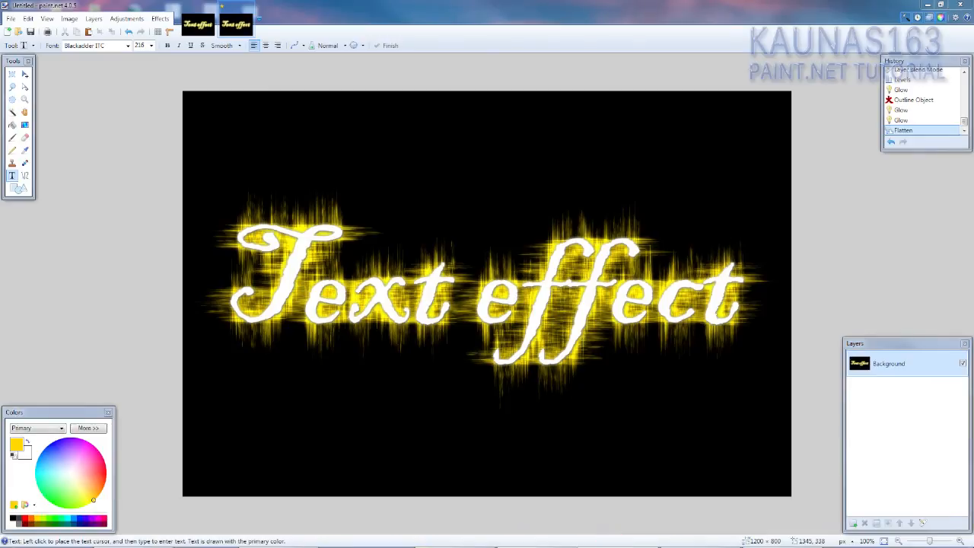
left_click_drag(564, 200, 564, 207)
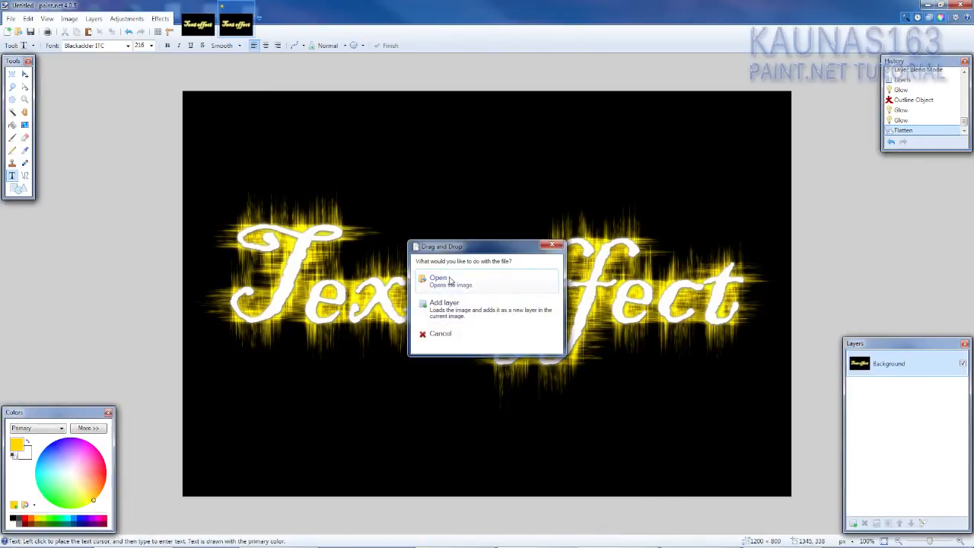
left_click(440, 278)
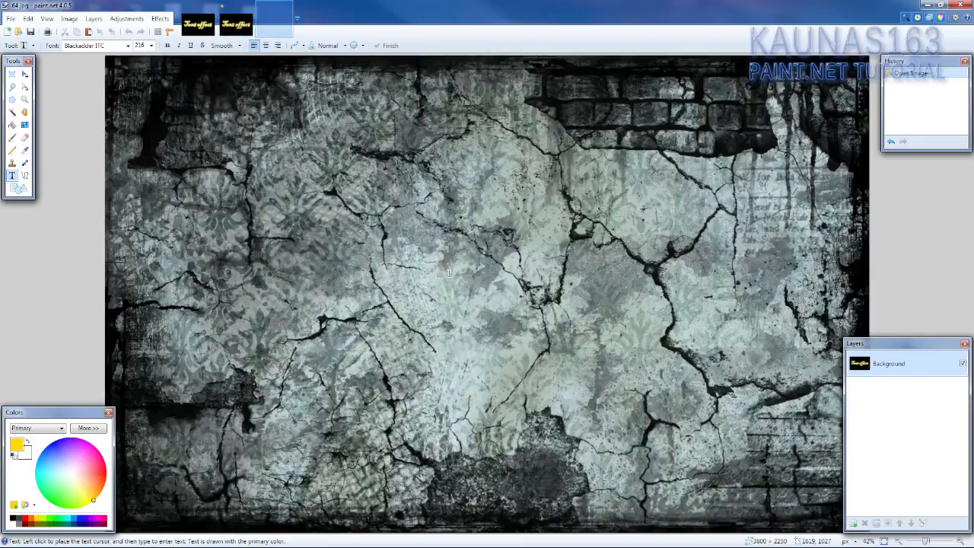
Copy the entire texture image and return to the Text effect image.
left_click(29, 18)
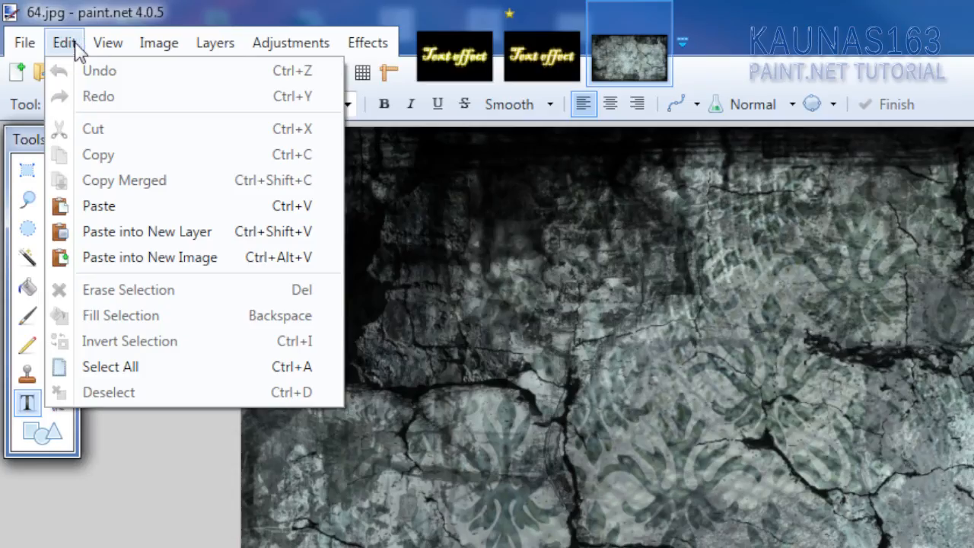
left_click(110, 367)
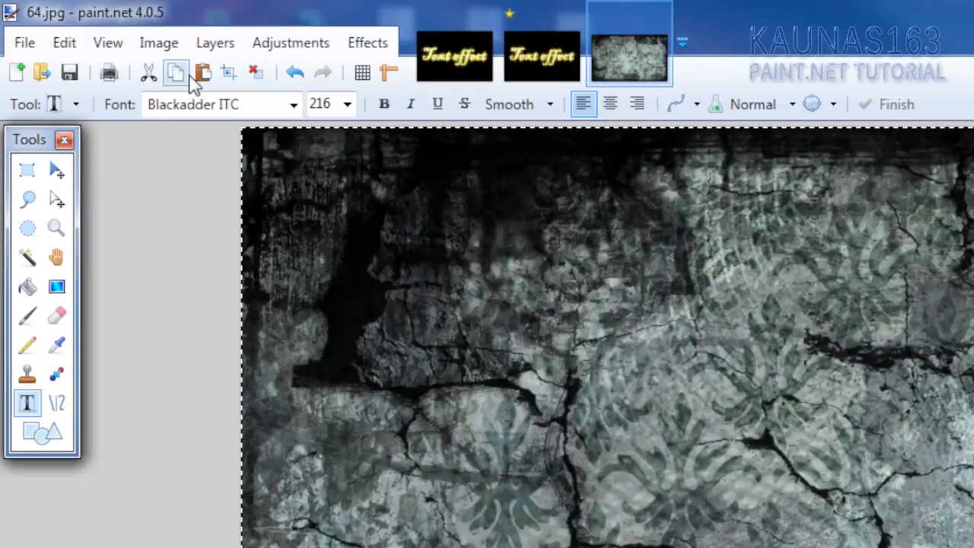
left_click(177, 73)
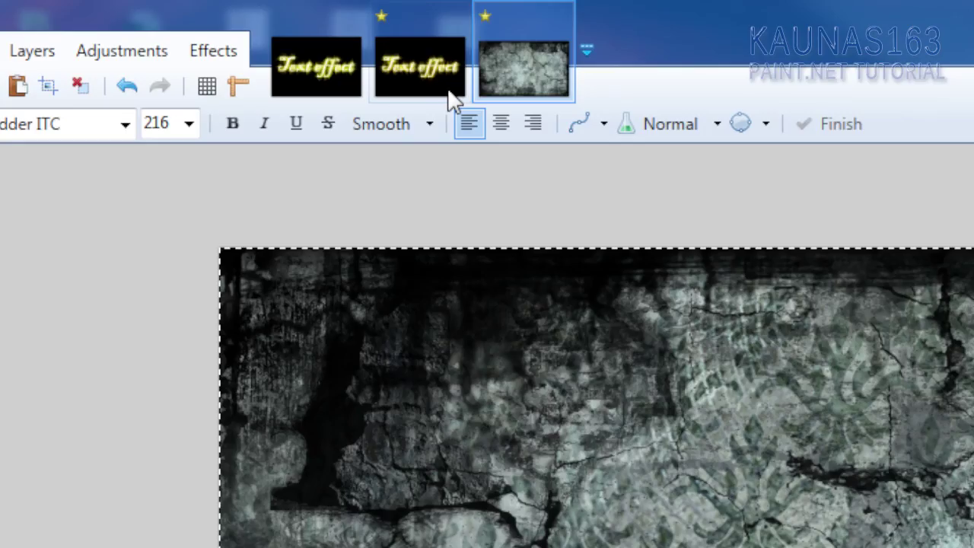
left_click(420, 67)
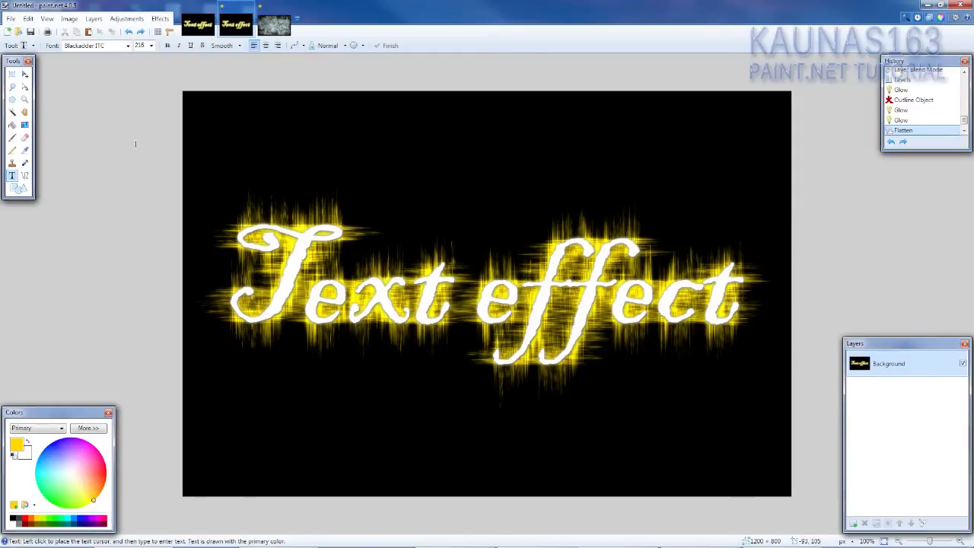
Paste the texture into a new layer, keeping the canvas size, and deselect it.
left_click(28, 19)
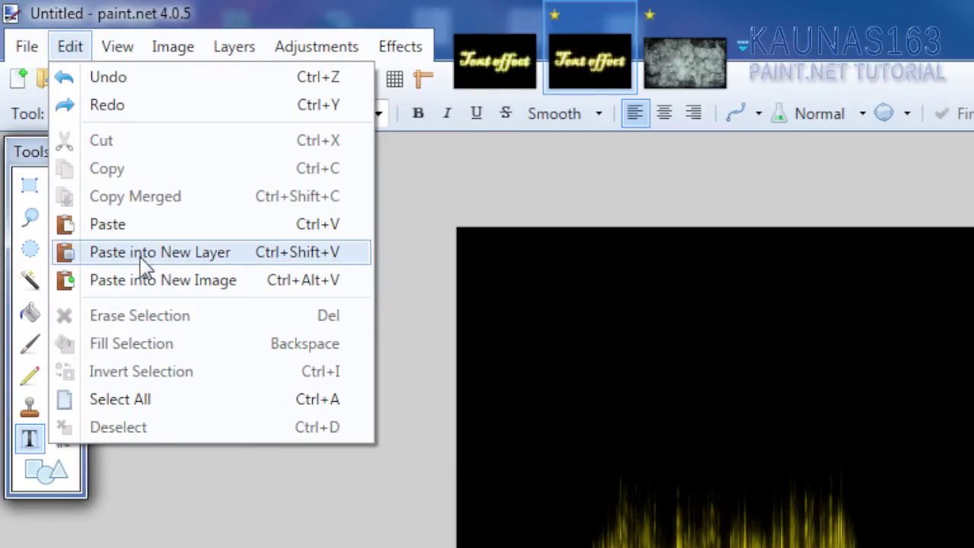
left_click(144, 259)
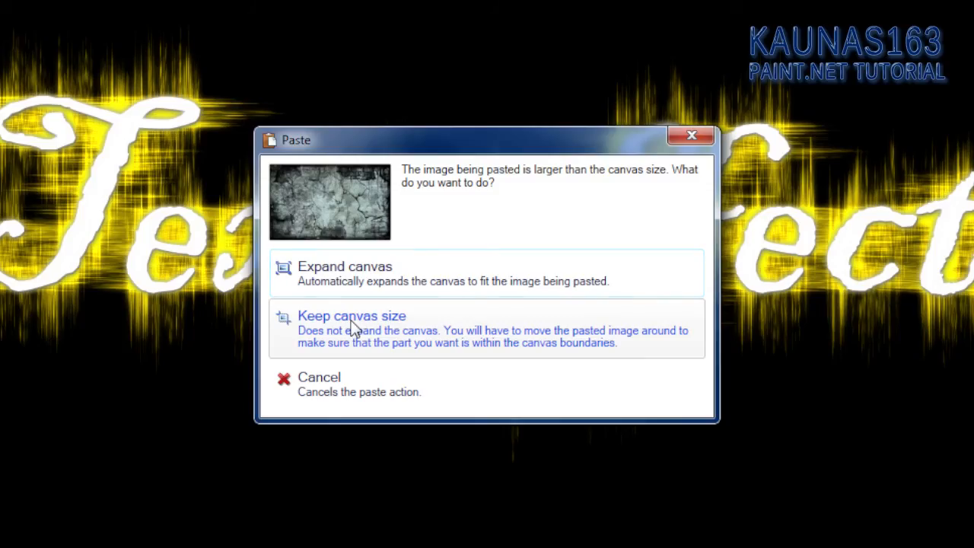
left_click(352, 320)
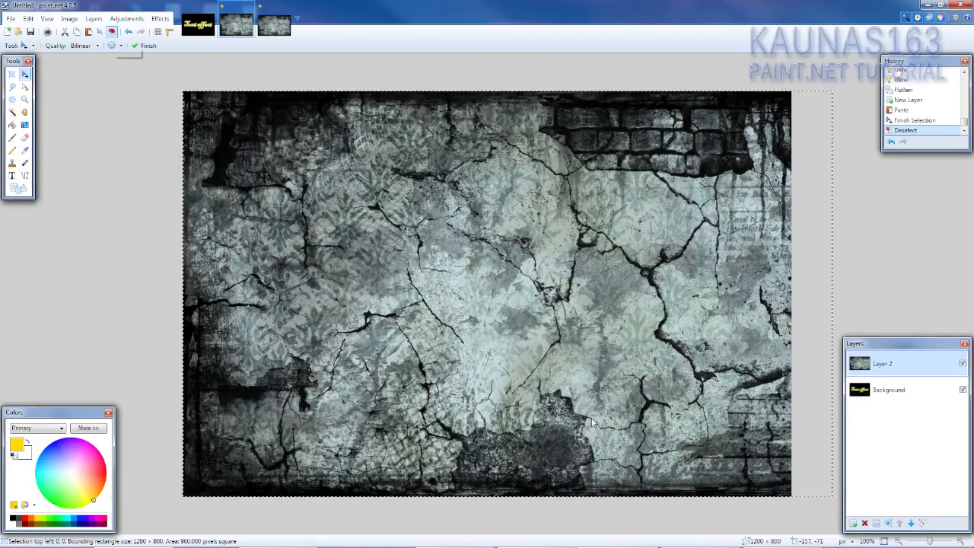
left_click(112, 30)
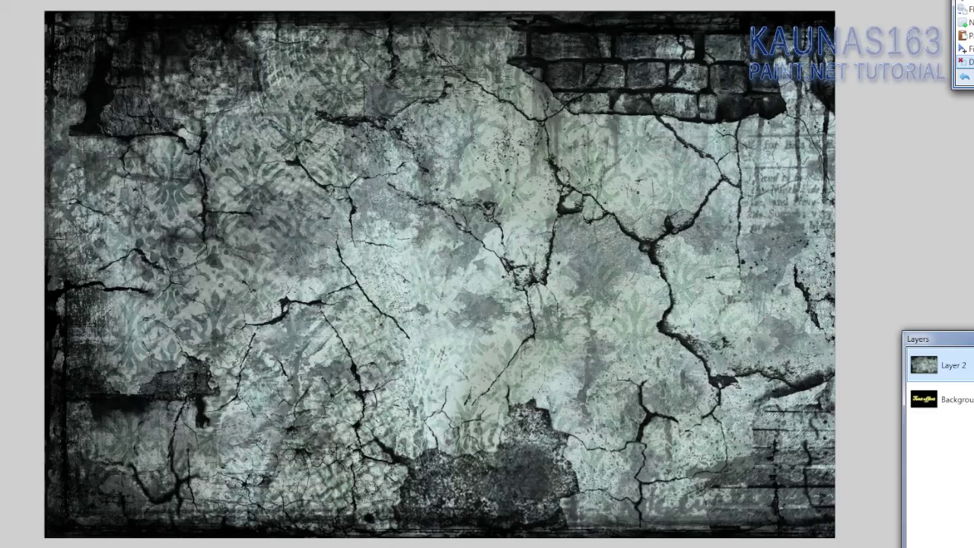
In Layer 2's properties, try Color Burn then Overlay blending for the texture.
double_click(883, 364)
left_click_drag(426, 179, 833, 91)
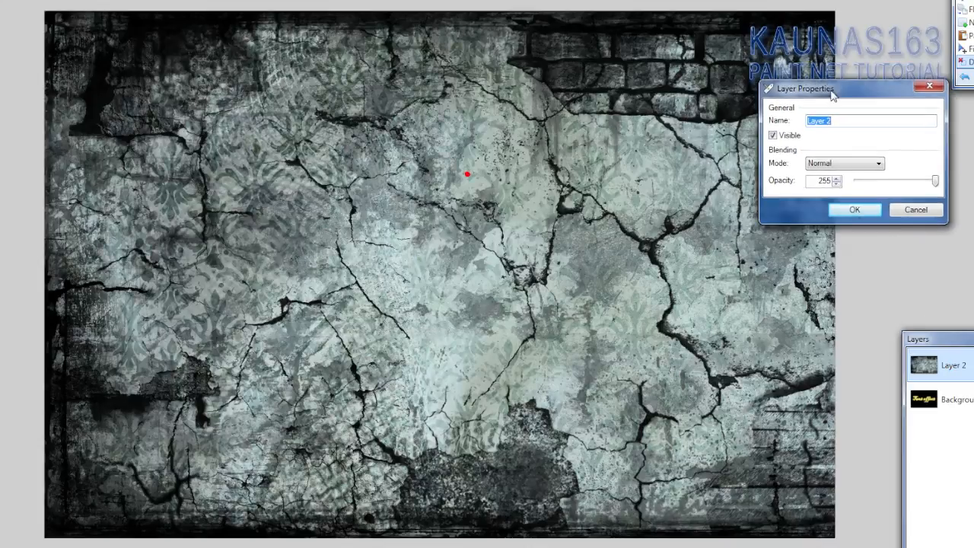
left_click(845, 163)
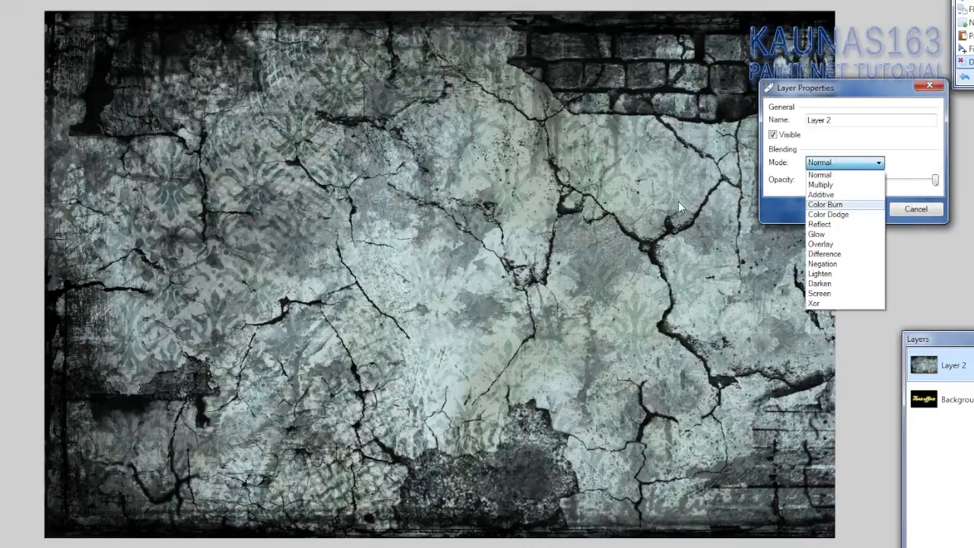
left_click(826, 204)
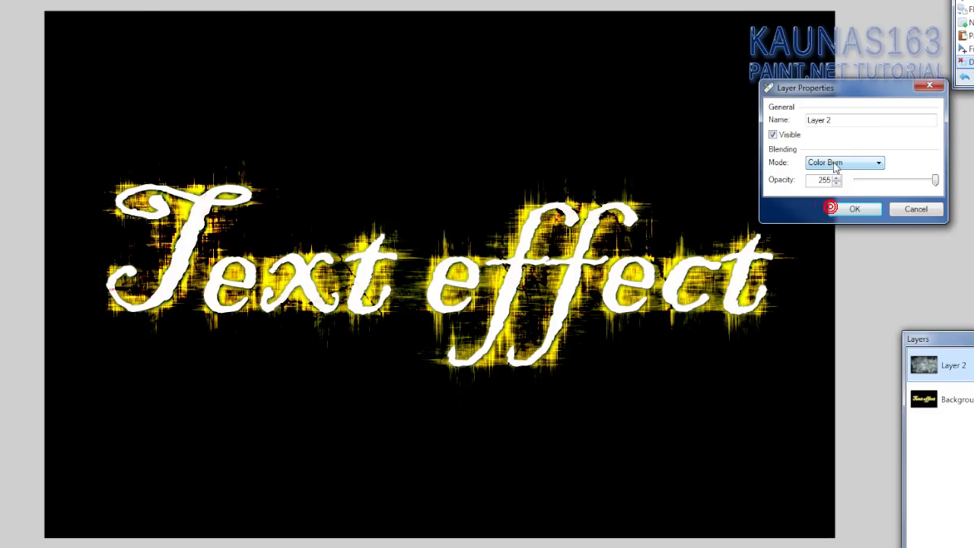
left_click(845, 163)
left_click(836, 249)
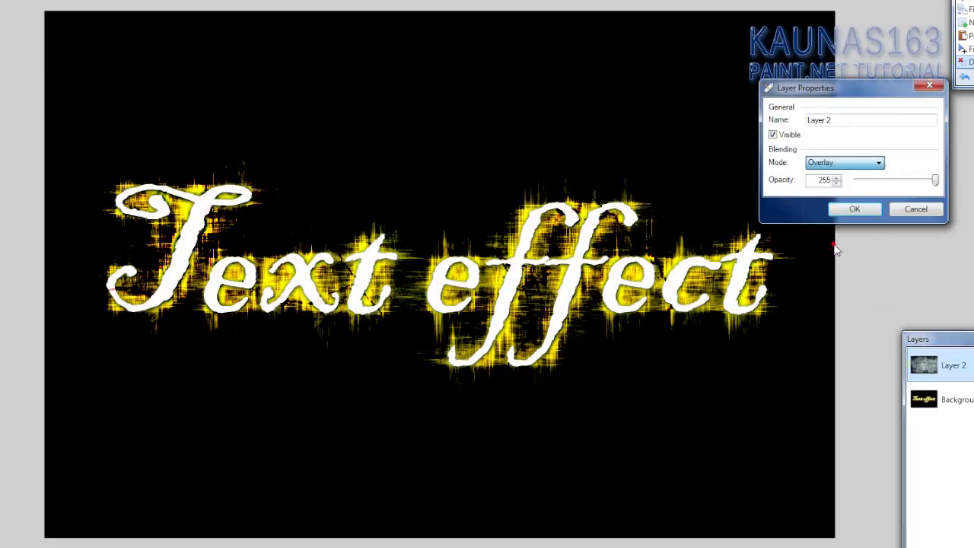
Settle on Overlay blending, confirm it, and merge the texture layer down with Ctrl+M.
left_click(841, 163)
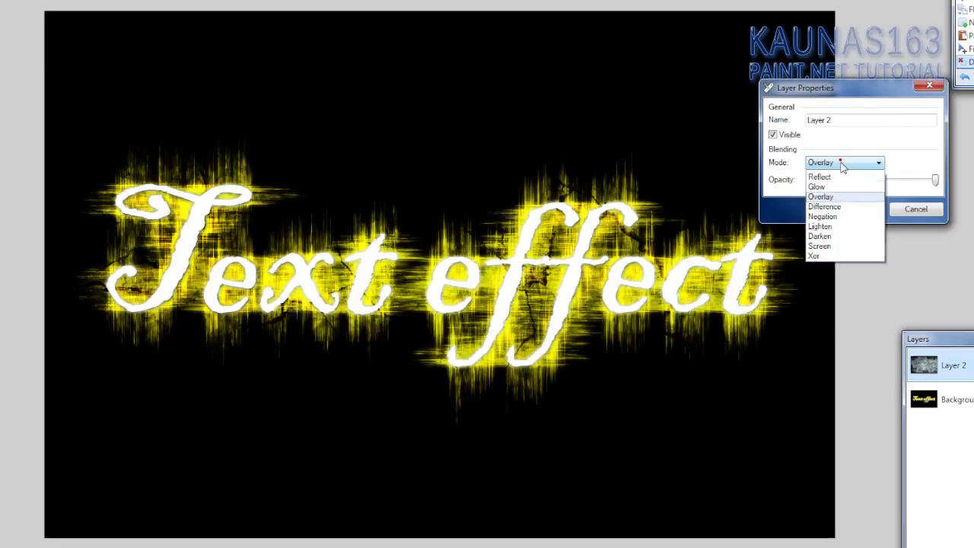
left_click(847, 204)
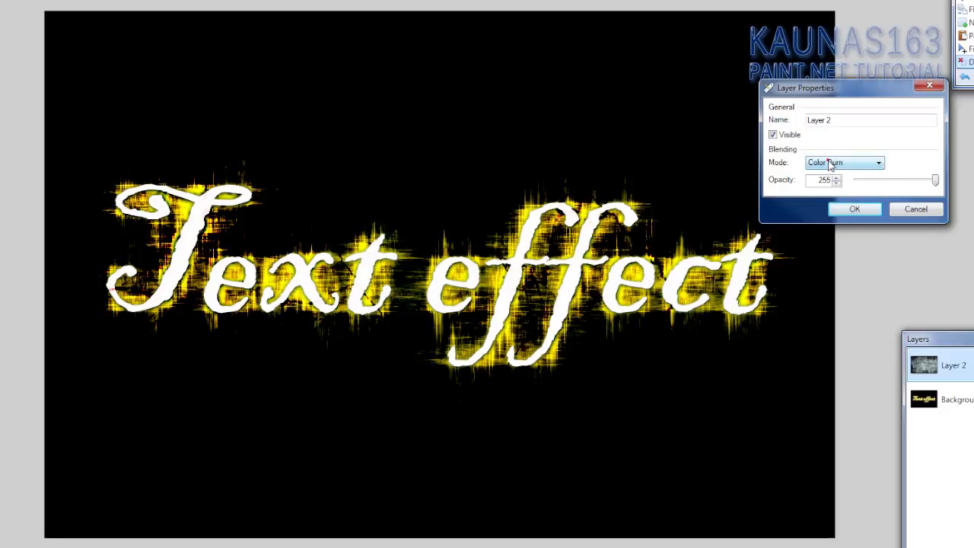
left_click(830, 163)
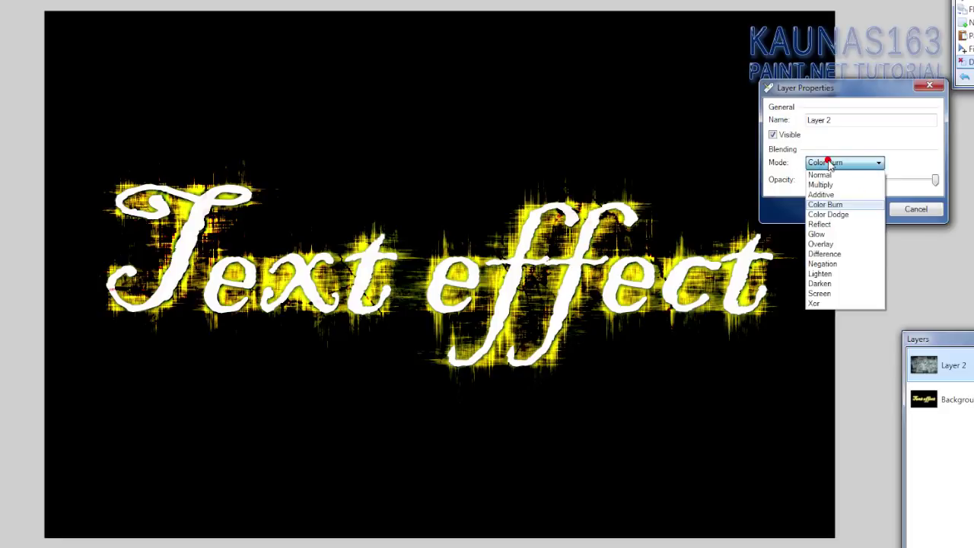
left_click(834, 245)
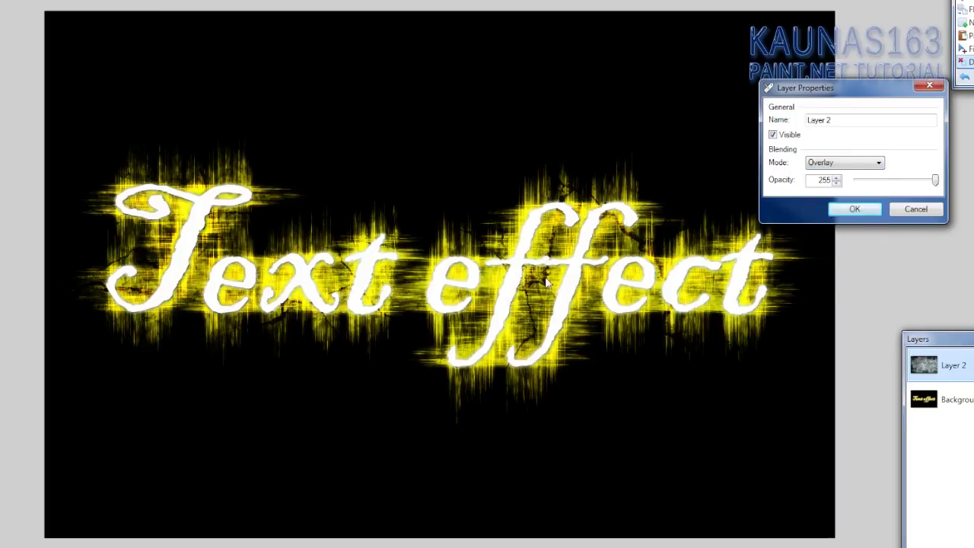
left_click(854, 208)
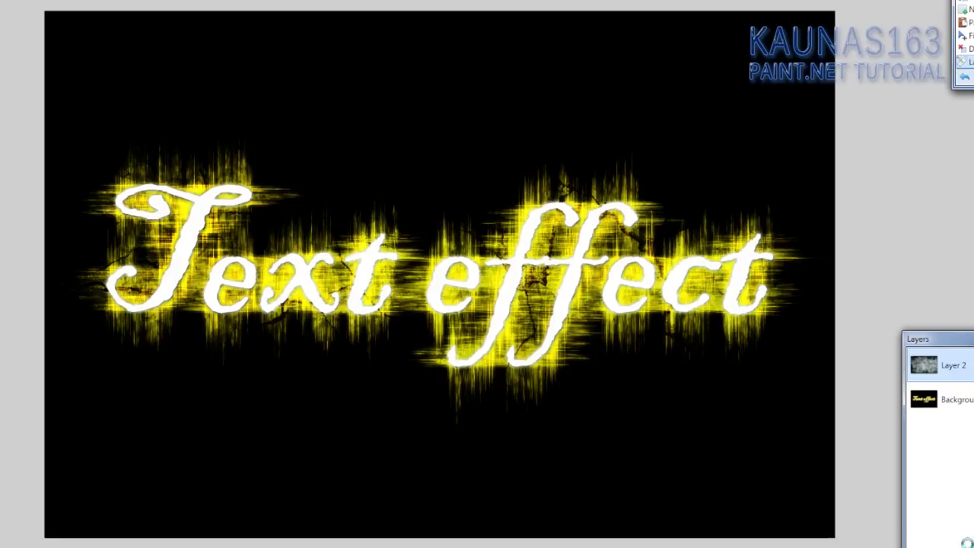
key("ctrl+m")
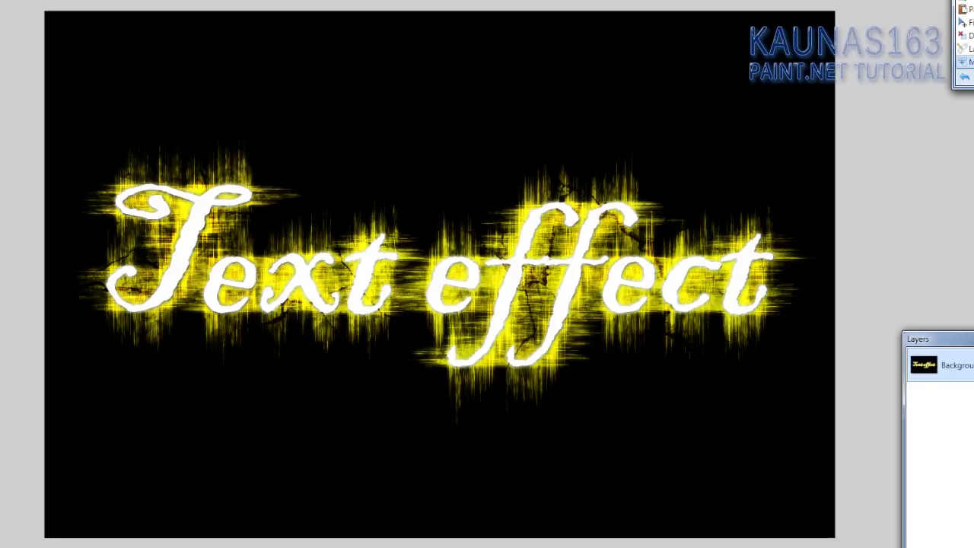